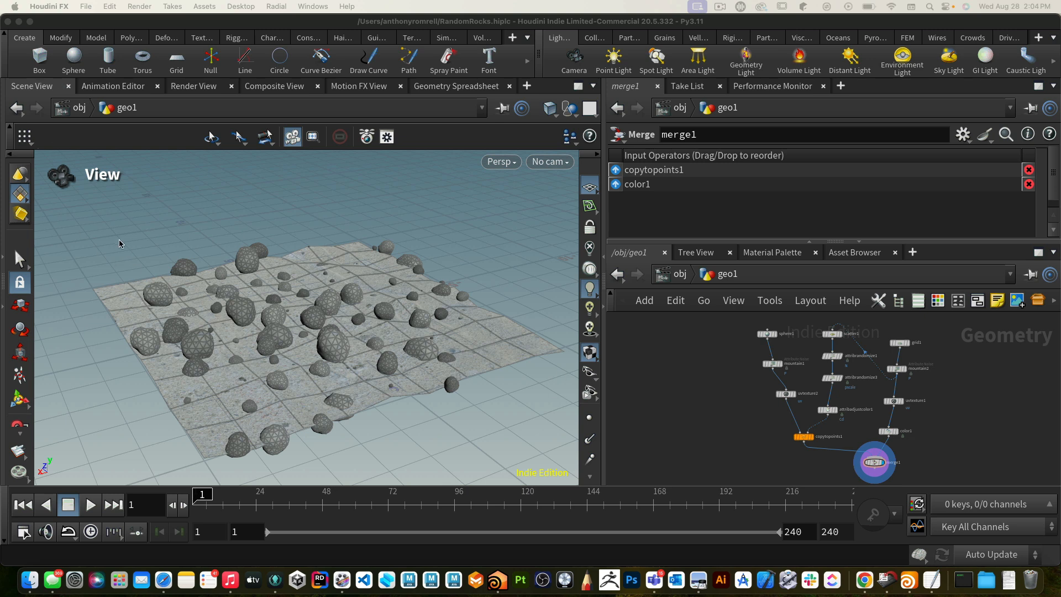
# Start a new empty scene, saving the current one over the existing RandomRocks.hiplc
pyautogui.click(87, 7)
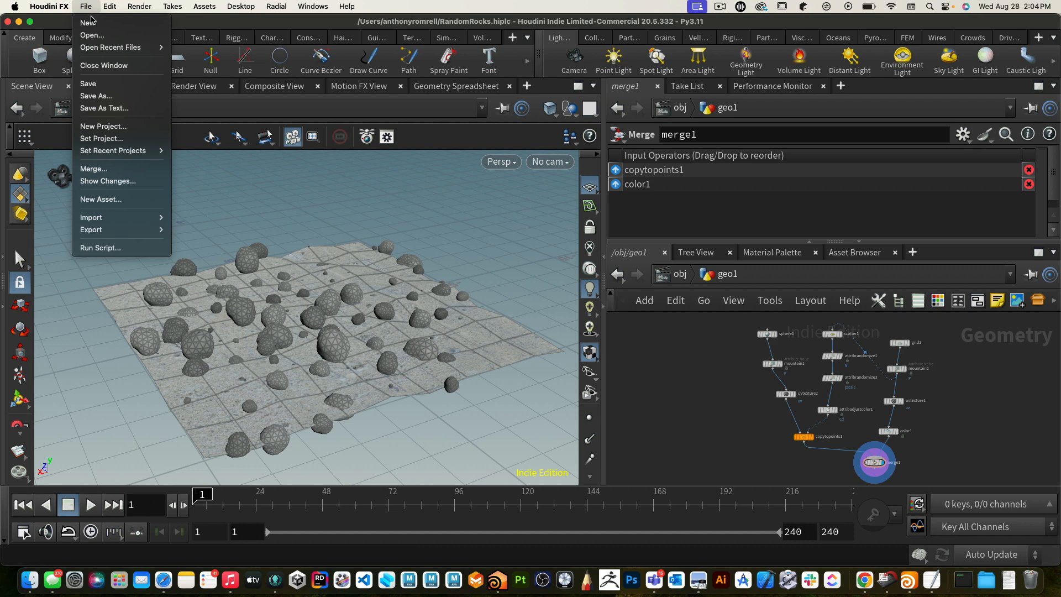
pyautogui.click(92, 24)
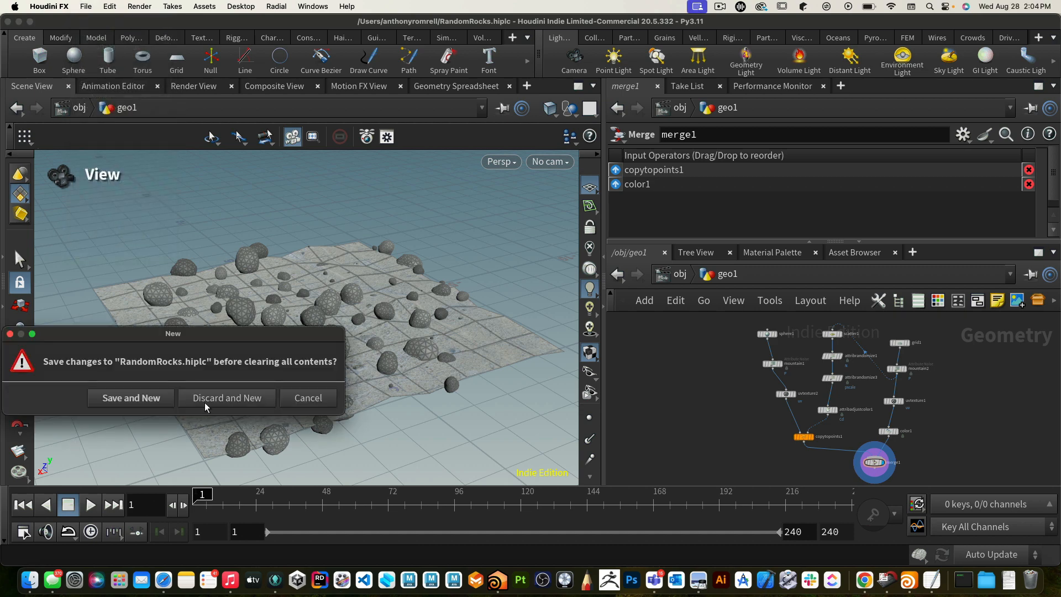
pyautogui.click(140, 398)
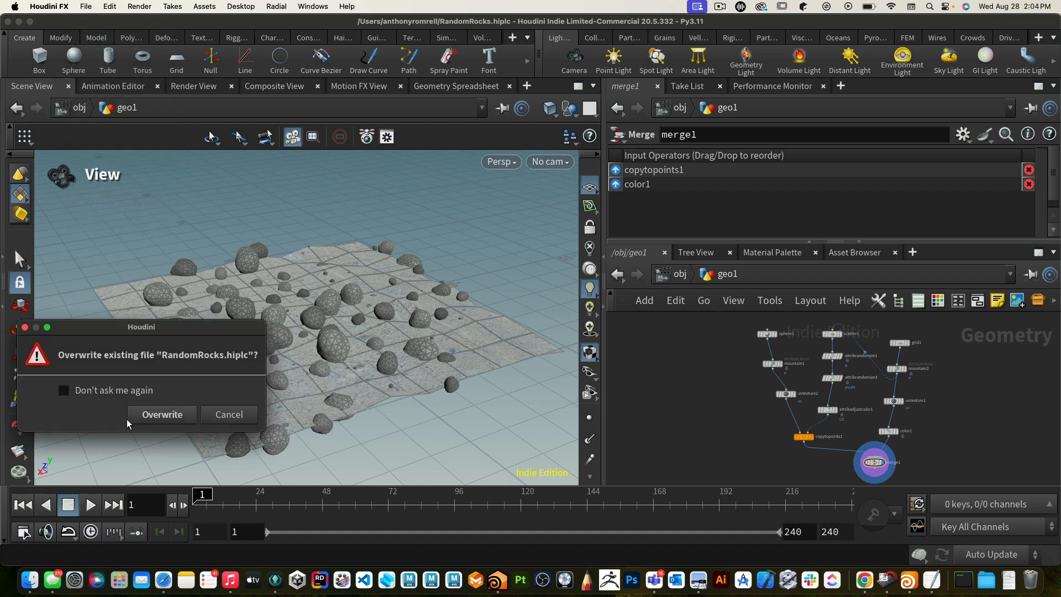
pyautogui.click(166, 416)
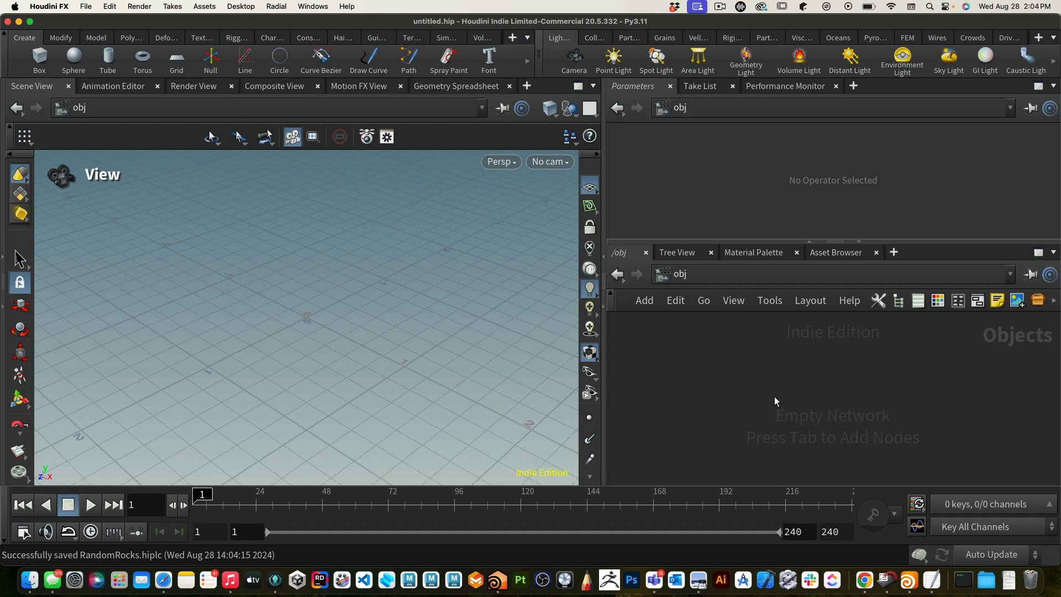
# Add a Geometry node to the empty object network
pyautogui.press('Tab')
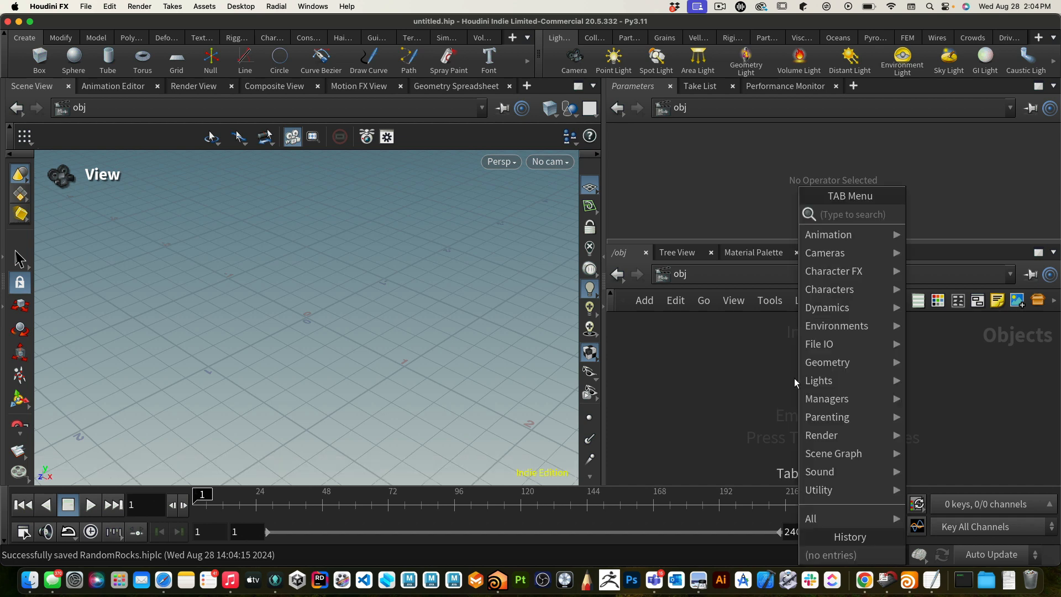
pyautogui.moveTo(807, 367)
pyautogui.write('geo')
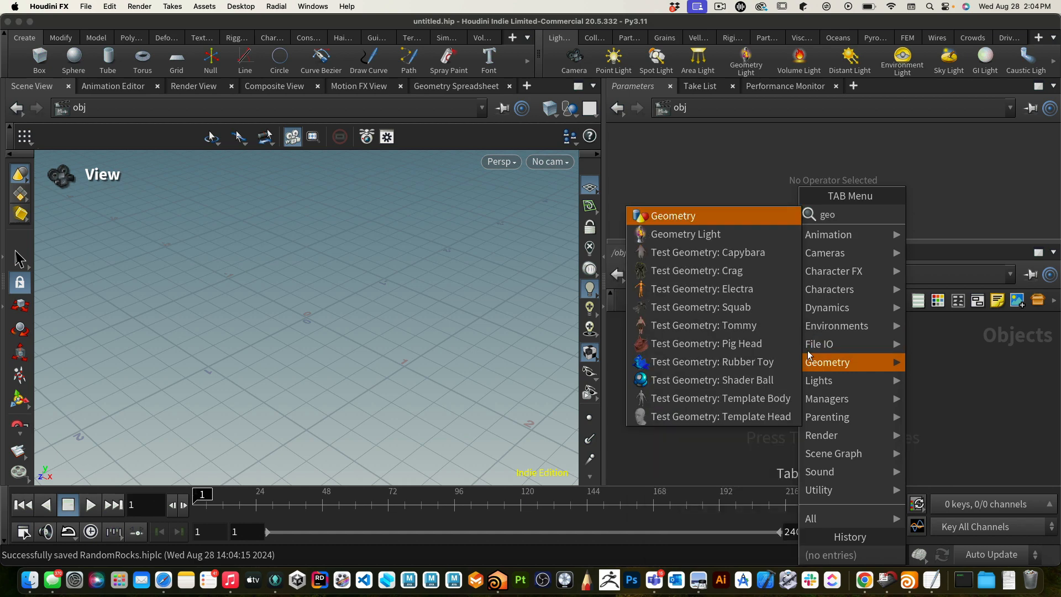
pyautogui.click(678, 217)
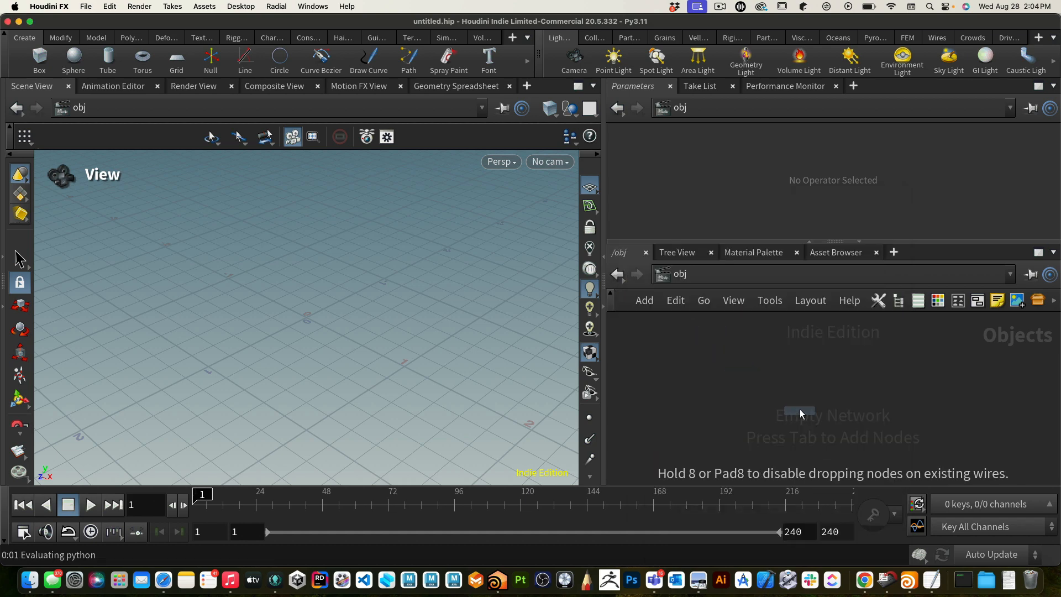
pyautogui.click(781, 379)
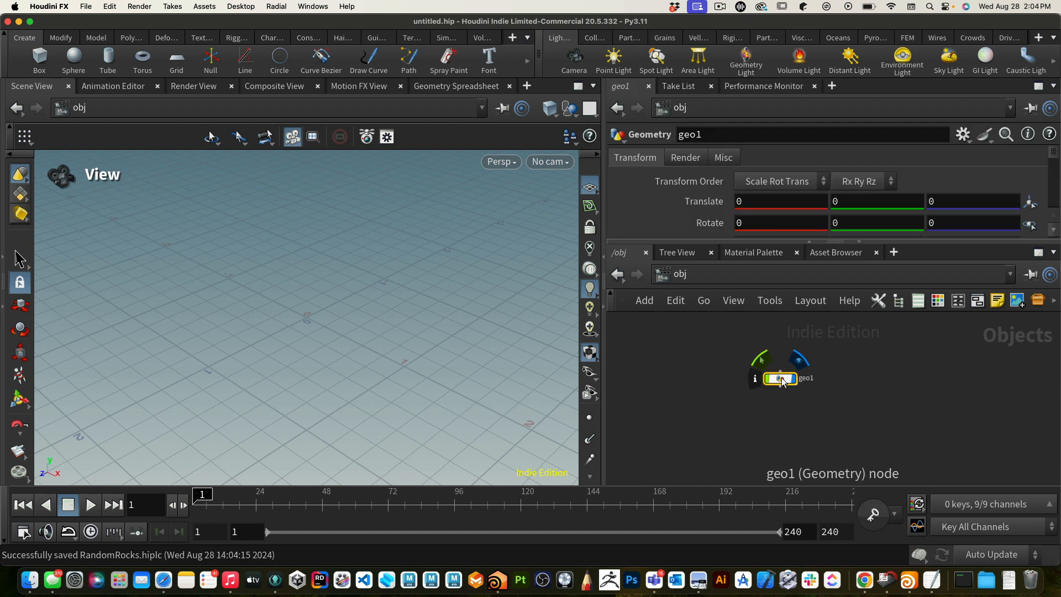
pyautogui.moveTo(782, 381); pyautogui.dragTo(789, 380)
# Rename the new geometry node to RockFormation
pyautogui.doubleClick(818, 378)
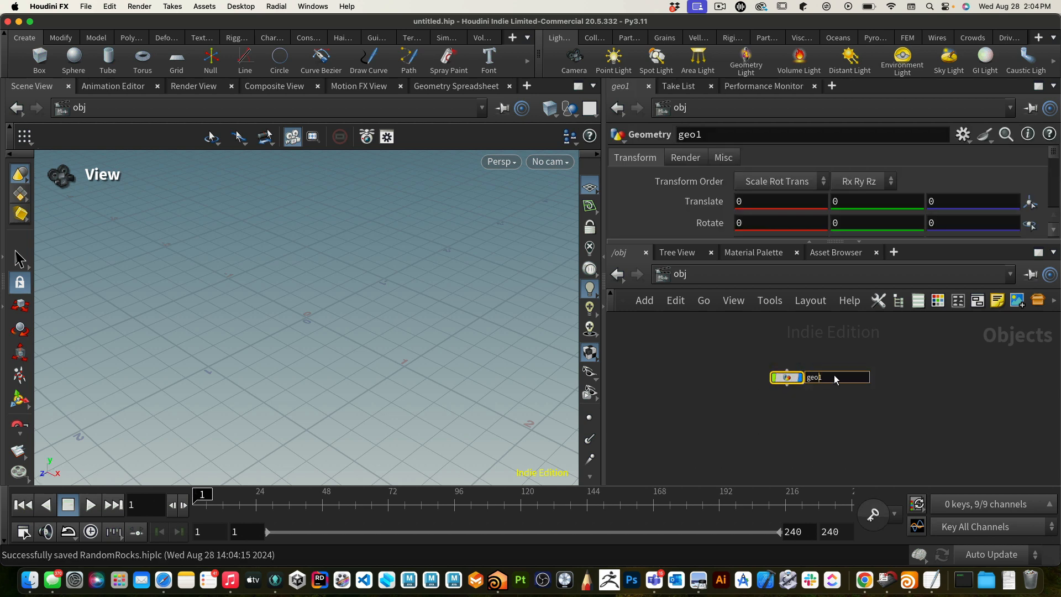
pyautogui.doubleClick(826, 376)
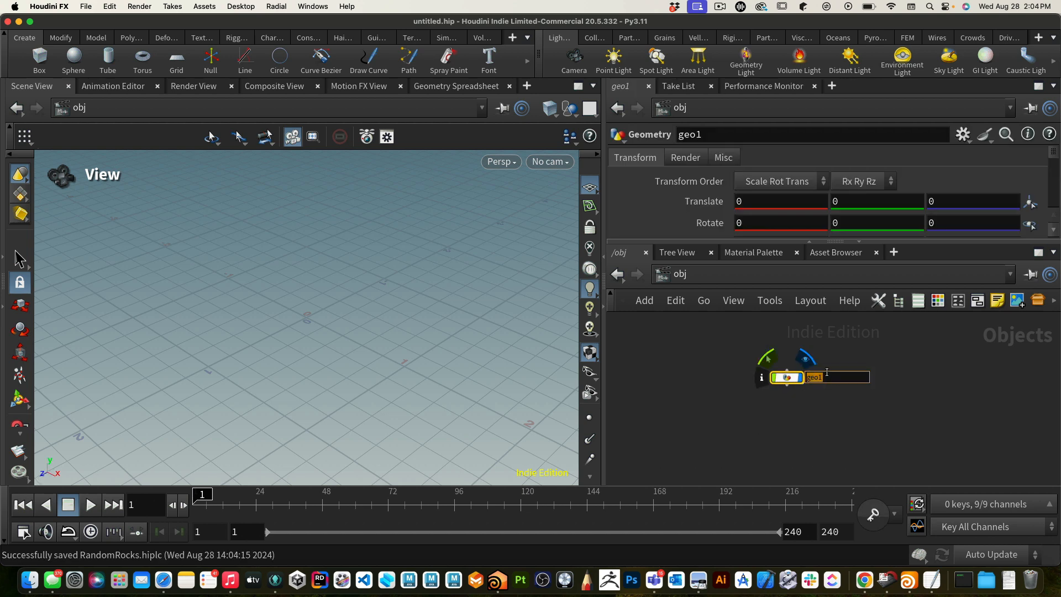
pyautogui.press('BackSpace')
pyautogui.press('Return')
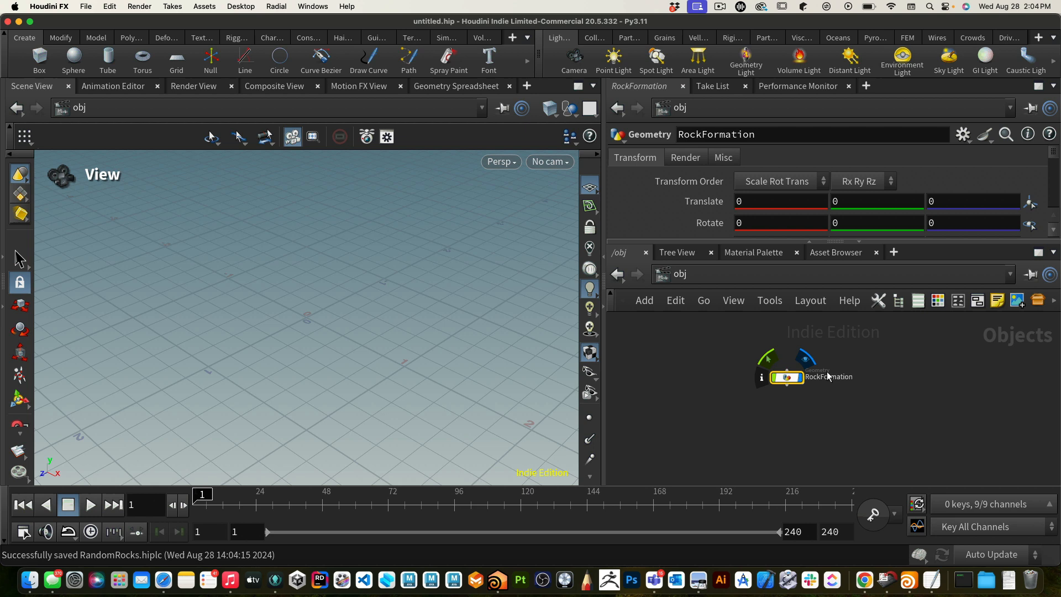
# Go inside the RockFormation node and add a Sphere (Primitive) node to its network
pyautogui.moveTo(788, 378)
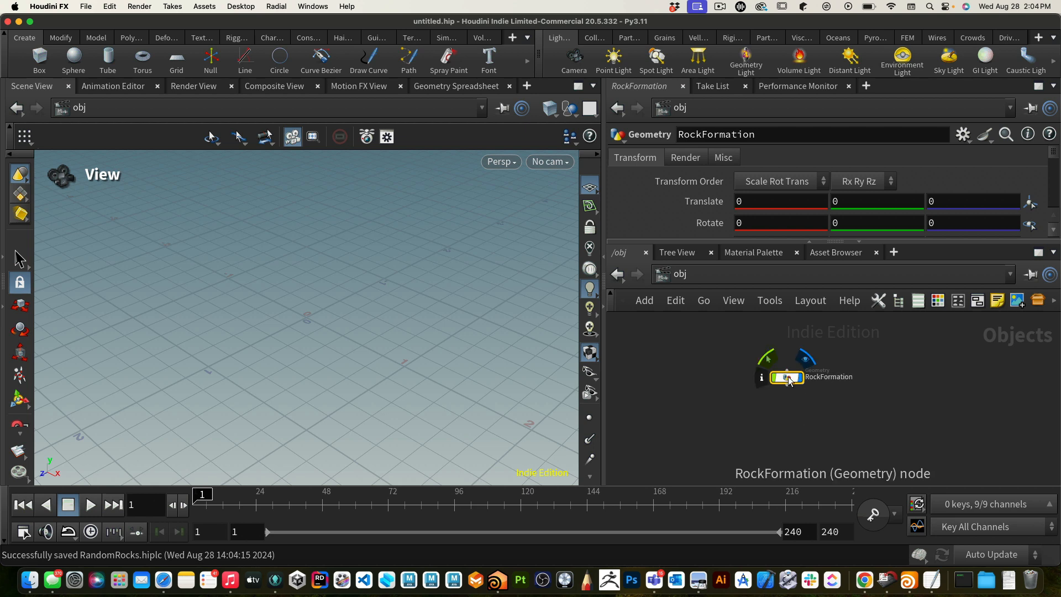
pyautogui.doubleClick(788, 378)
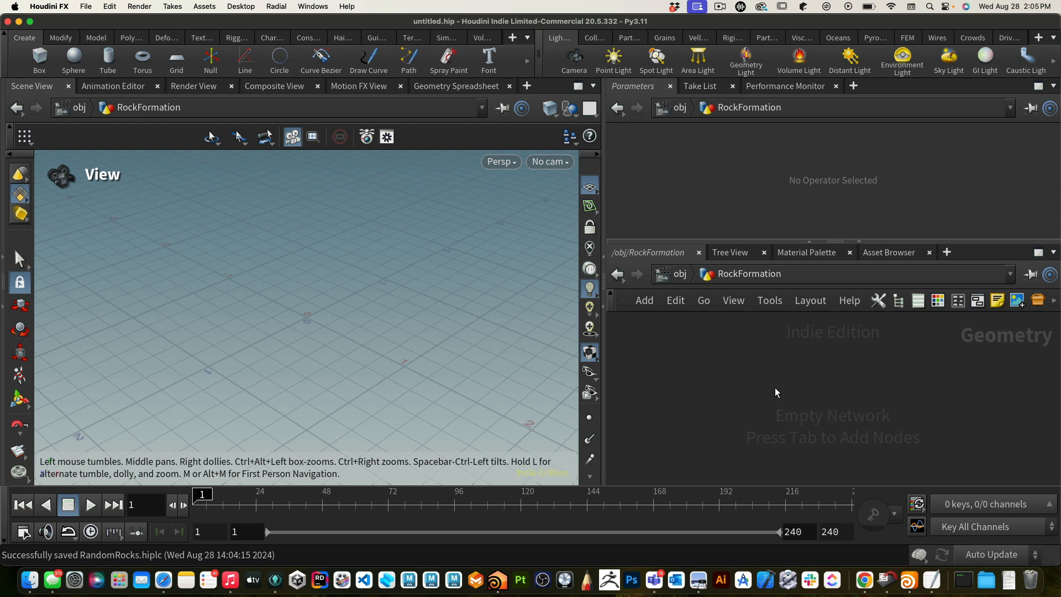
pyautogui.press('Tab')
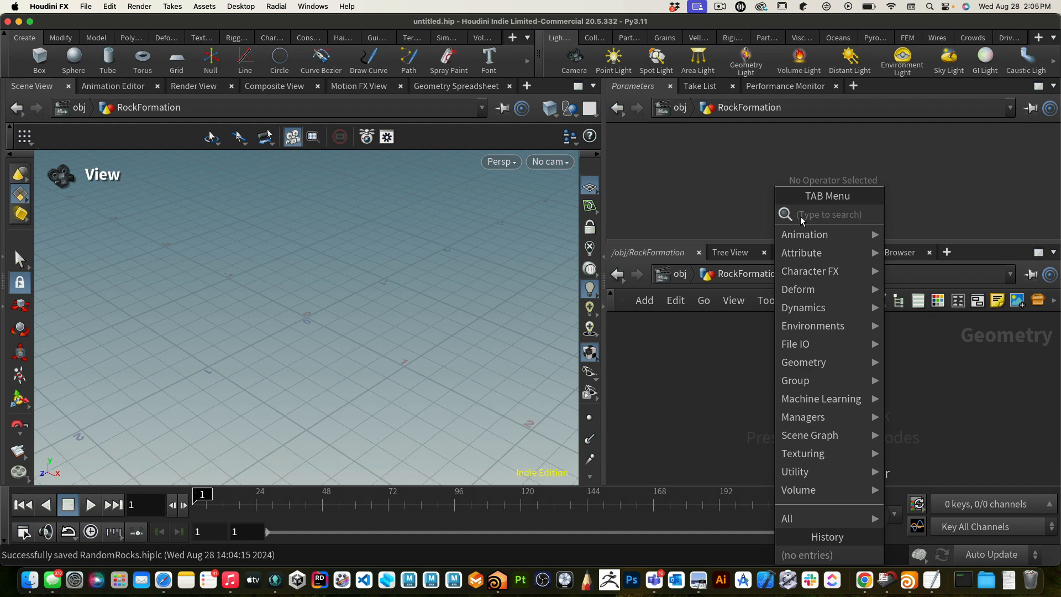
pyautogui.write('sp')
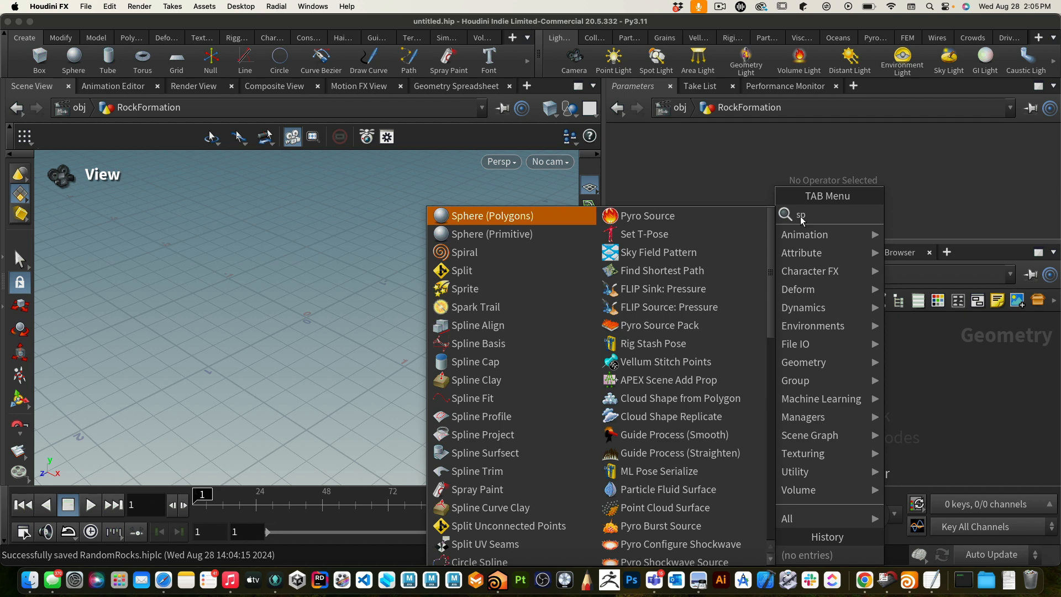
pyautogui.write('h')
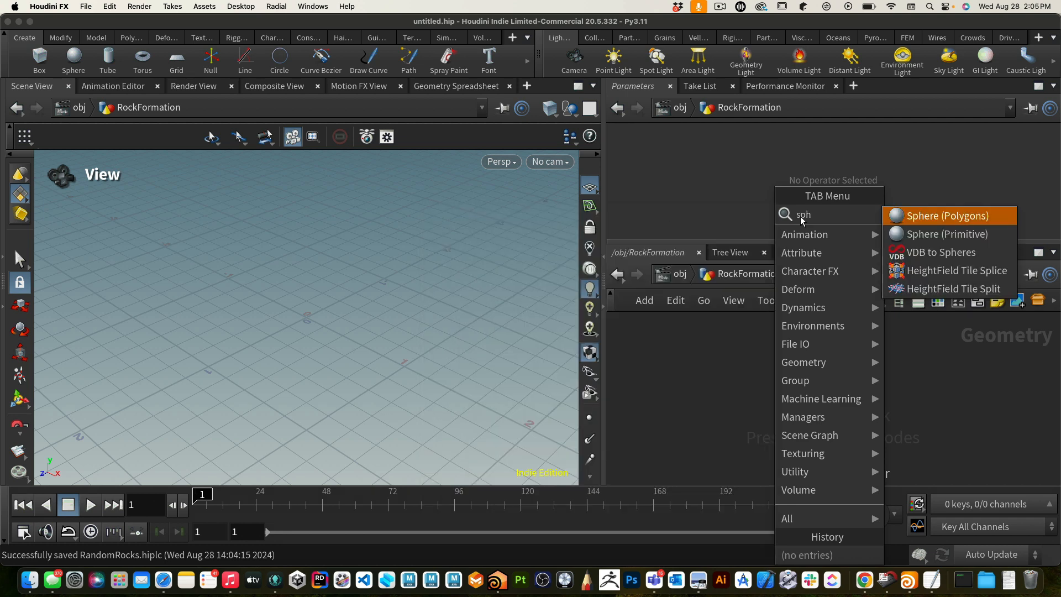
pyautogui.click(948, 234)
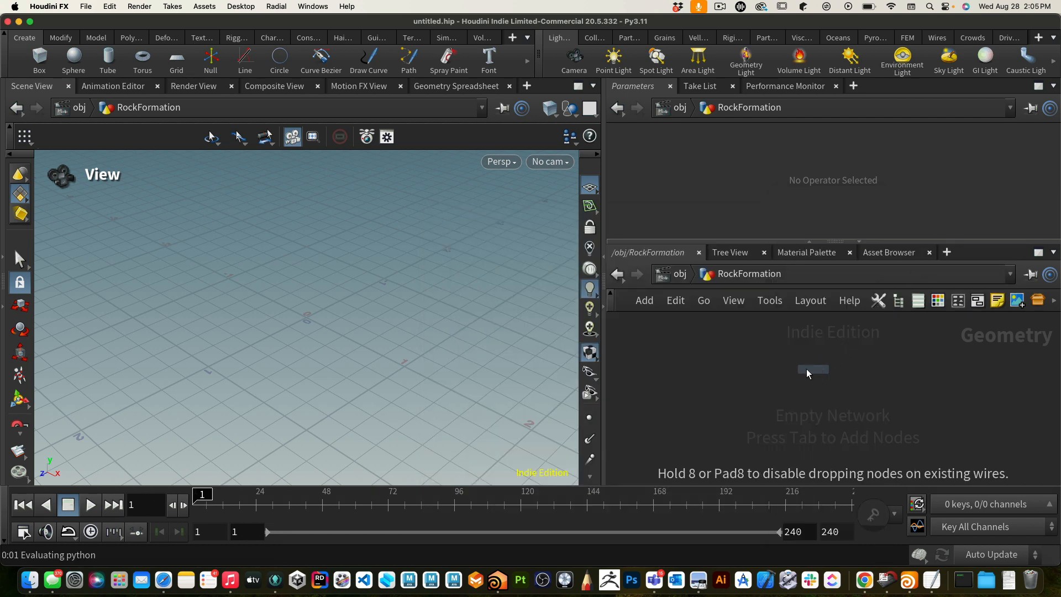
pyautogui.click(801, 371)
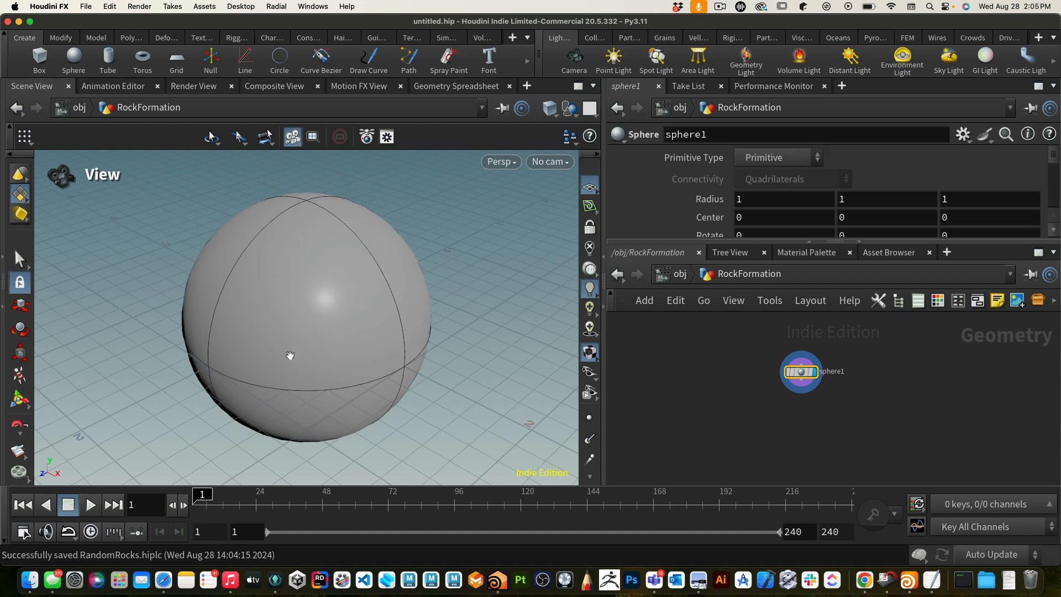
# Configure the sphere as primitive type Polygon with a uniform scale of 0.5 and a frequency of 3
pyautogui.click(787, 158)
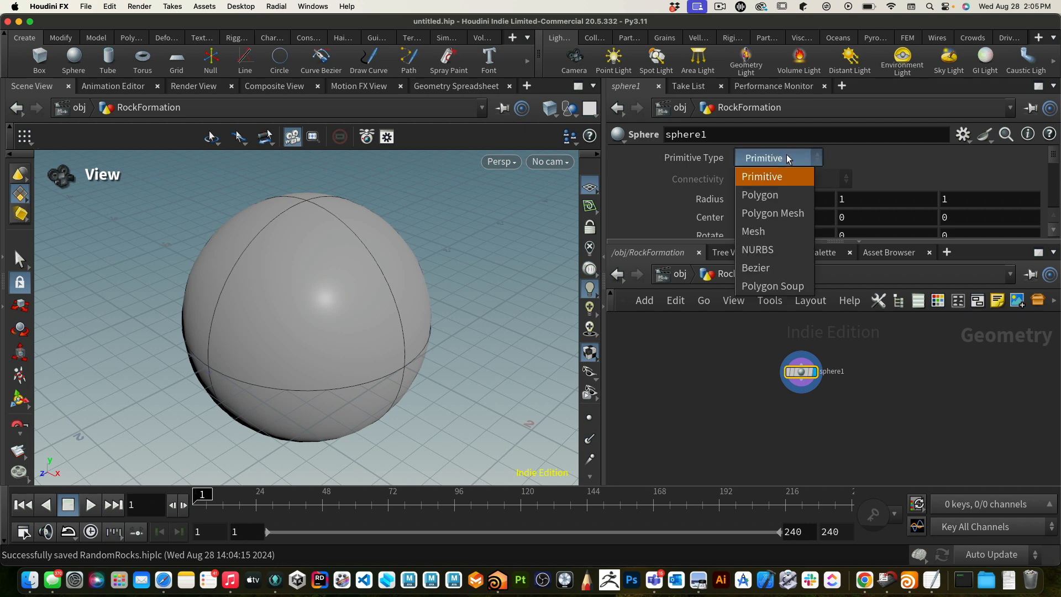
pyautogui.click(780, 195)
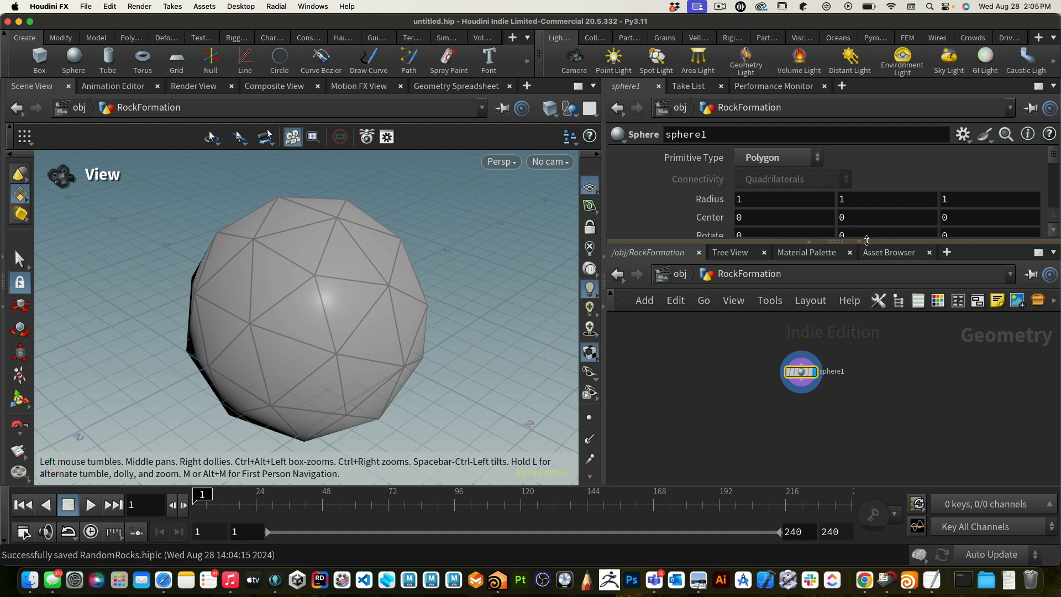
pyautogui.moveTo(843, 243); pyautogui.dragTo(808, 256)
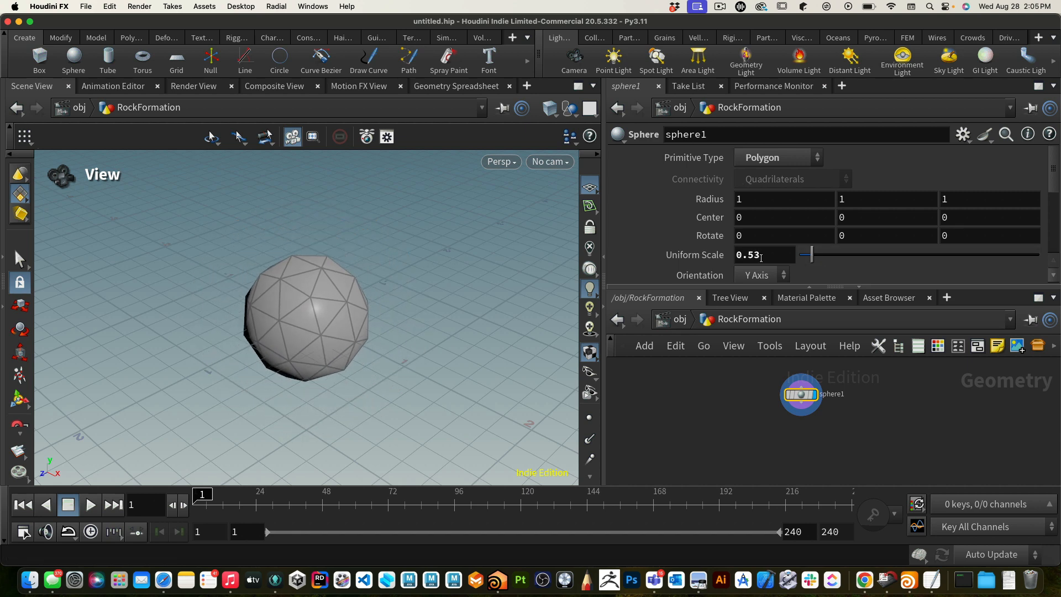
pyautogui.click(747, 254)
pyautogui.write('.5')
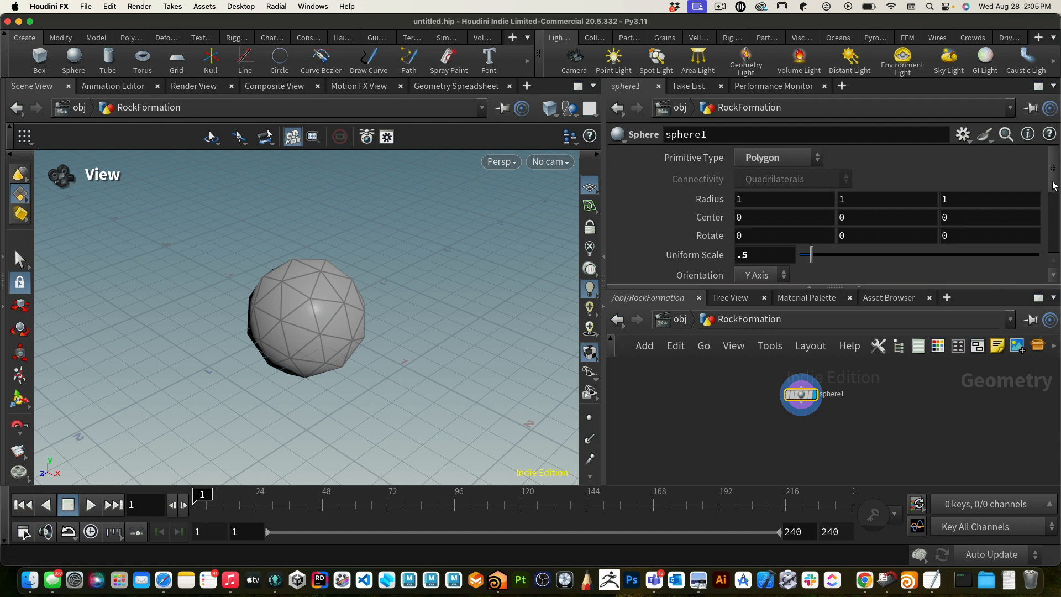
pyautogui.scroll(-3, 1053, 186)
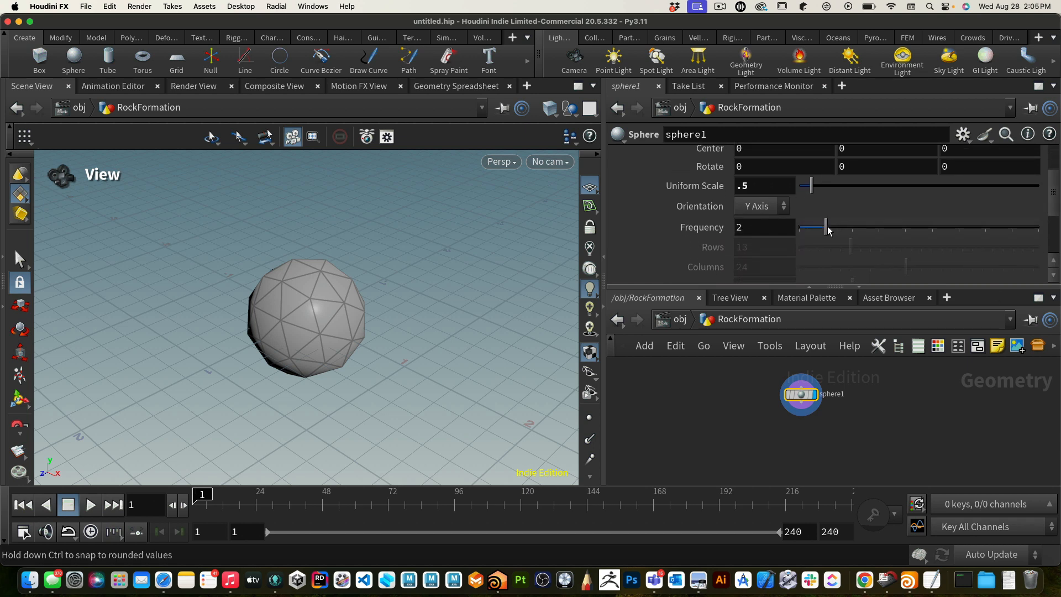
pyautogui.moveTo(839, 232)
pyautogui.mouseDown()
pyautogui.moveTo(877, 229)
pyautogui.moveTo(802, 238)
pyautogui.moveTo(844, 236)
pyautogui.mouseUp()
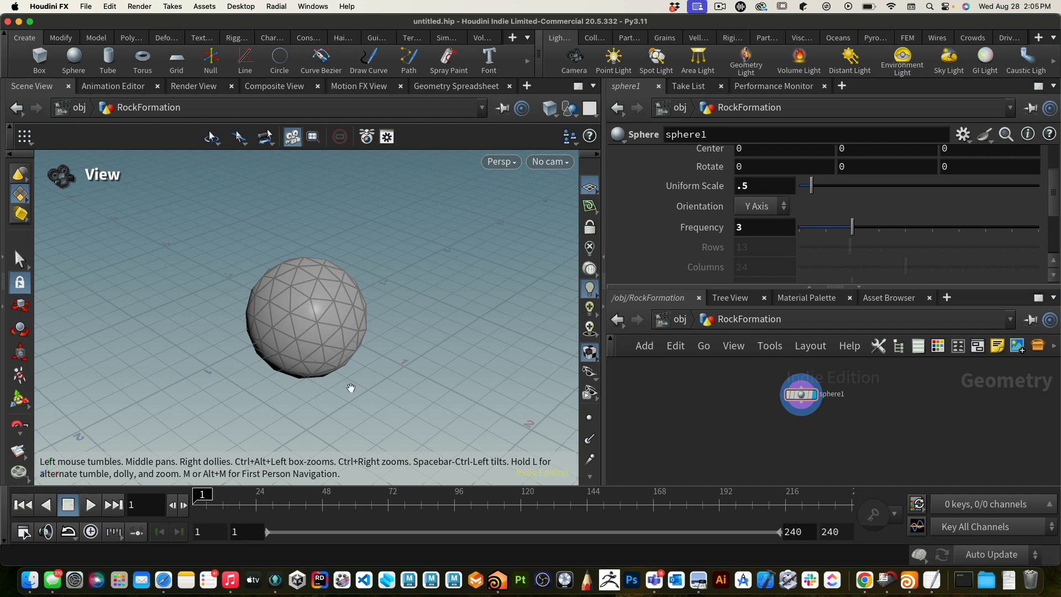
# Connect a Mountain node to the sphere's output and make it the displayed node
pyautogui.moveTo(802, 397); pyautogui.dragTo(818, 431)
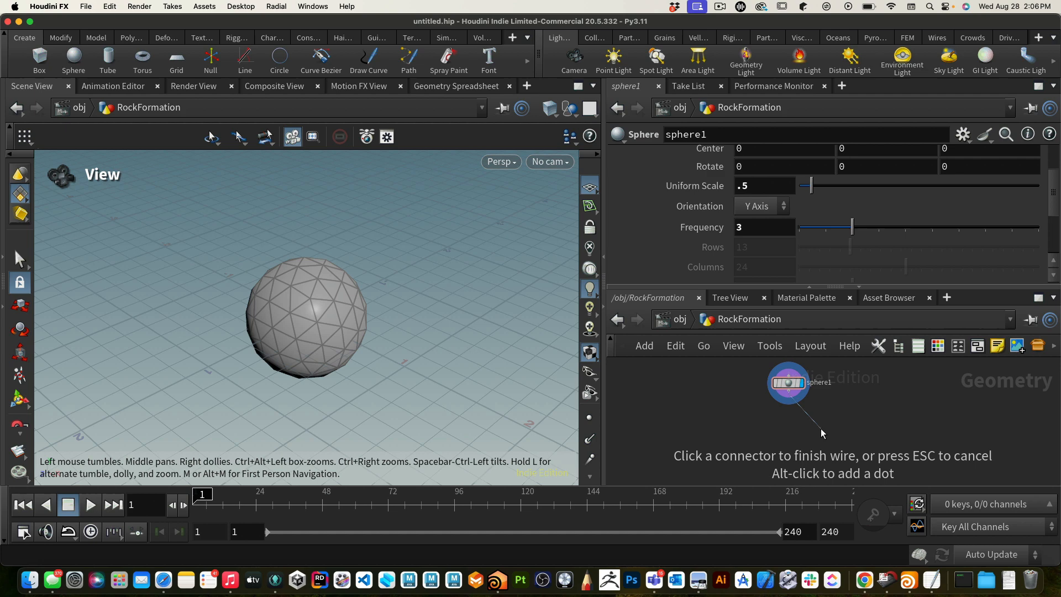
pyautogui.click(816, 433)
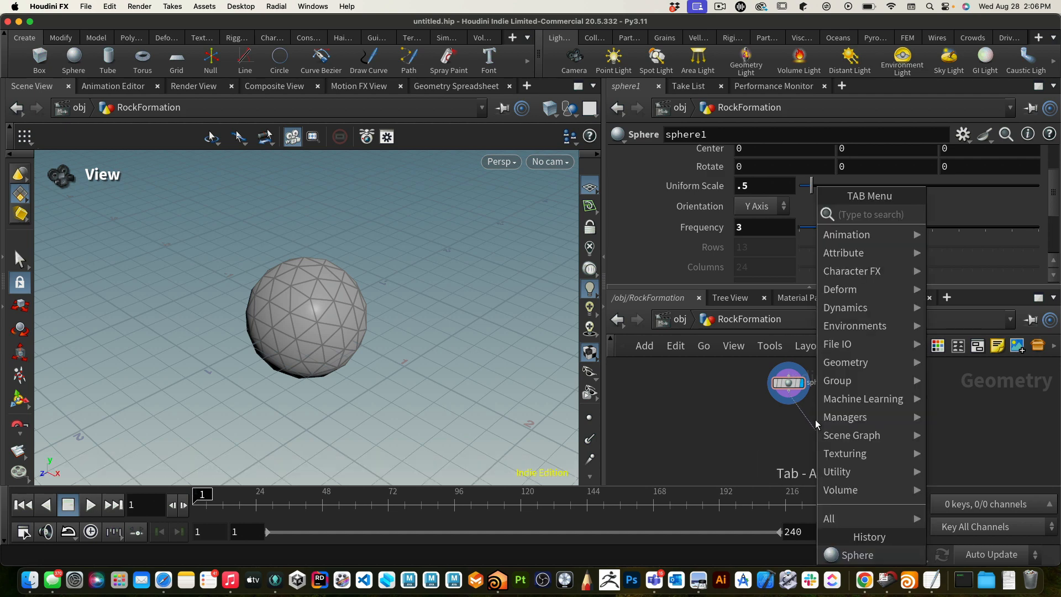
pyautogui.write('mou')
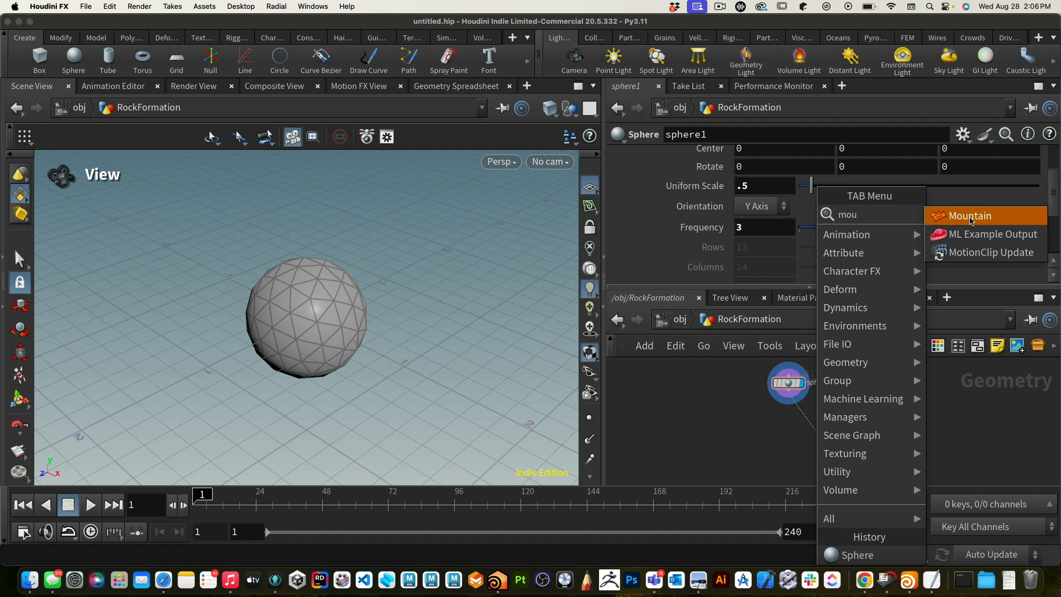
pyautogui.click(970, 220)
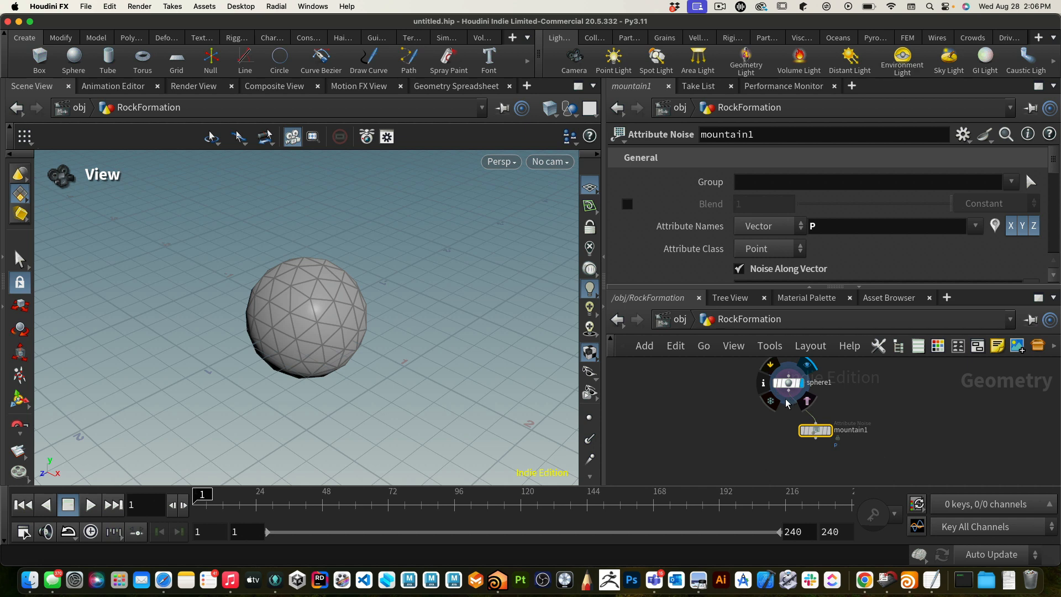
pyautogui.click(830, 434)
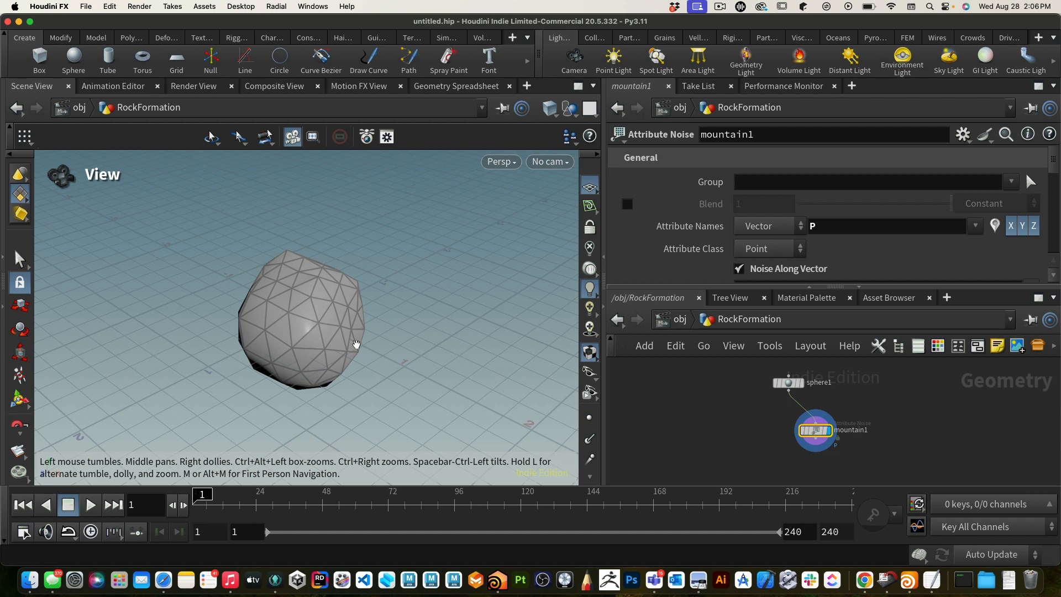
# Compare the plain sphere with the mountain-deformed version by switching the displayed node, and examine the deformed shape up close
pyautogui.moveTo(356, 344); pyautogui.dragTo(464, 351)
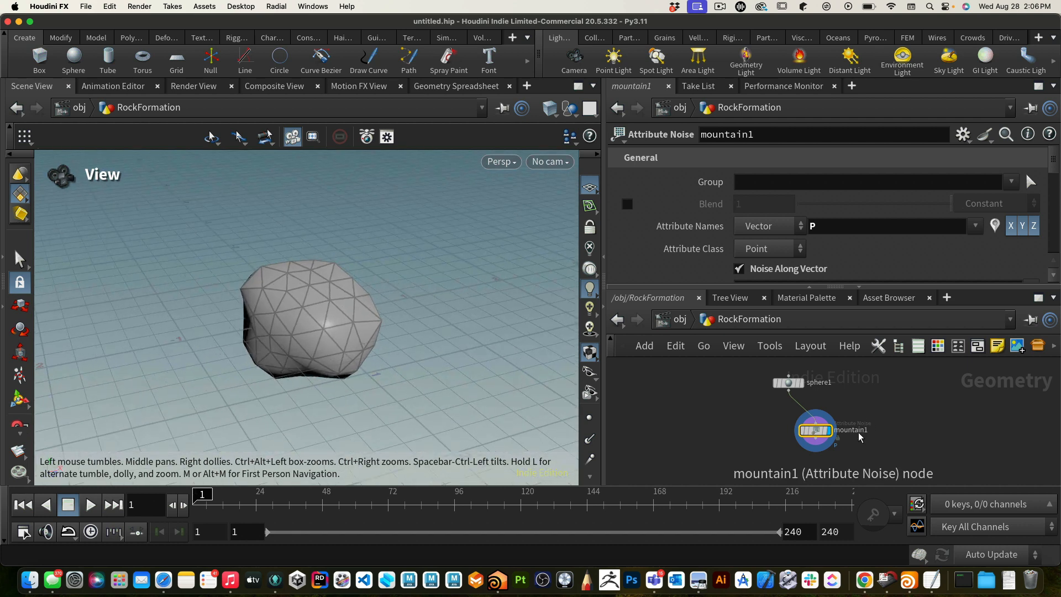
pyautogui.click(804, 383)
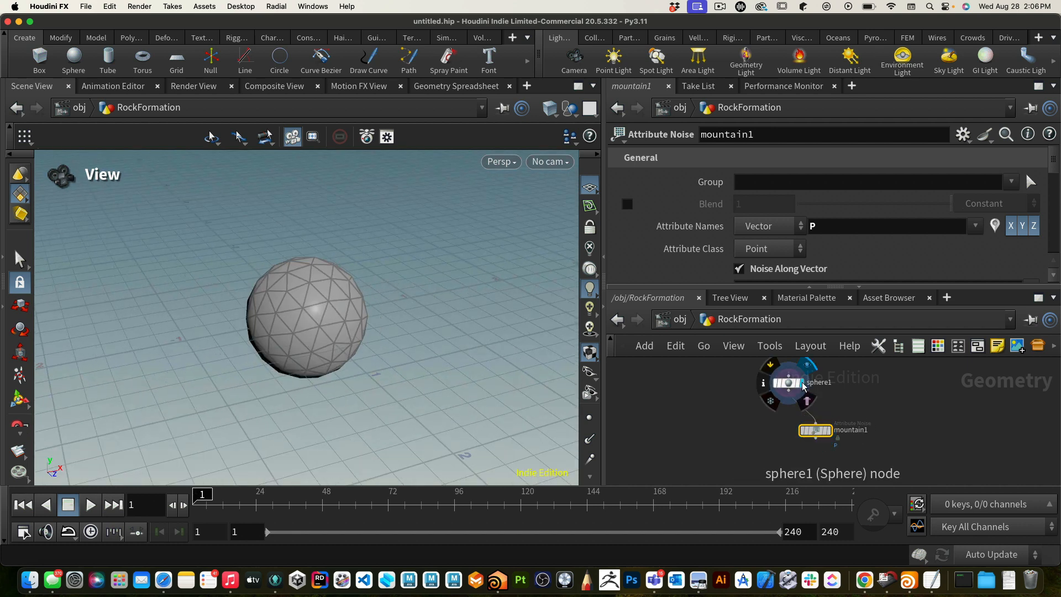
pyautogui.click(828, 434)
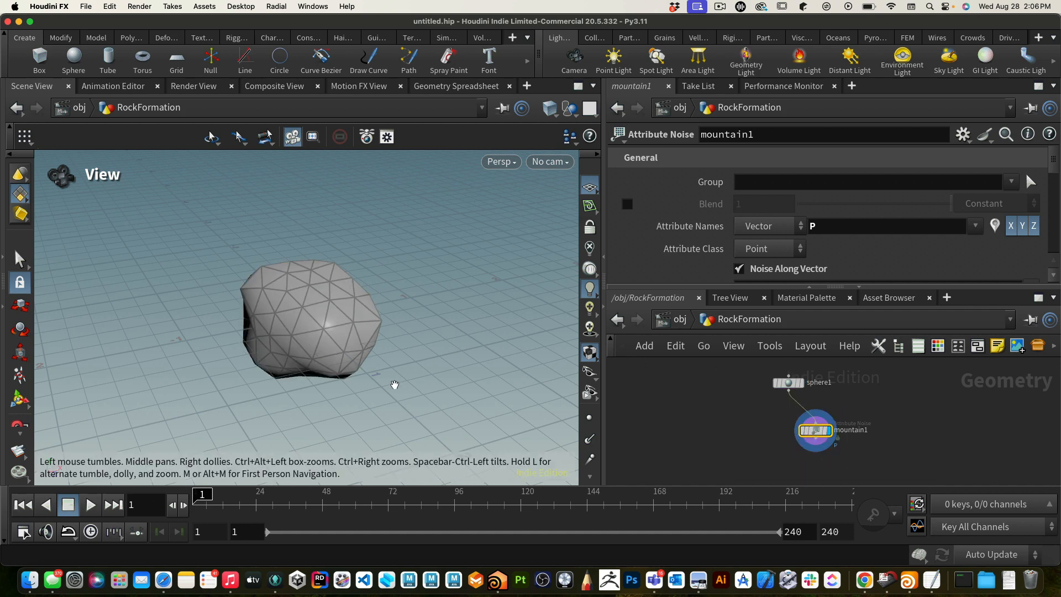
pyautogui.moveTo(356, 397); pyautogui.dragTo(315, 349)
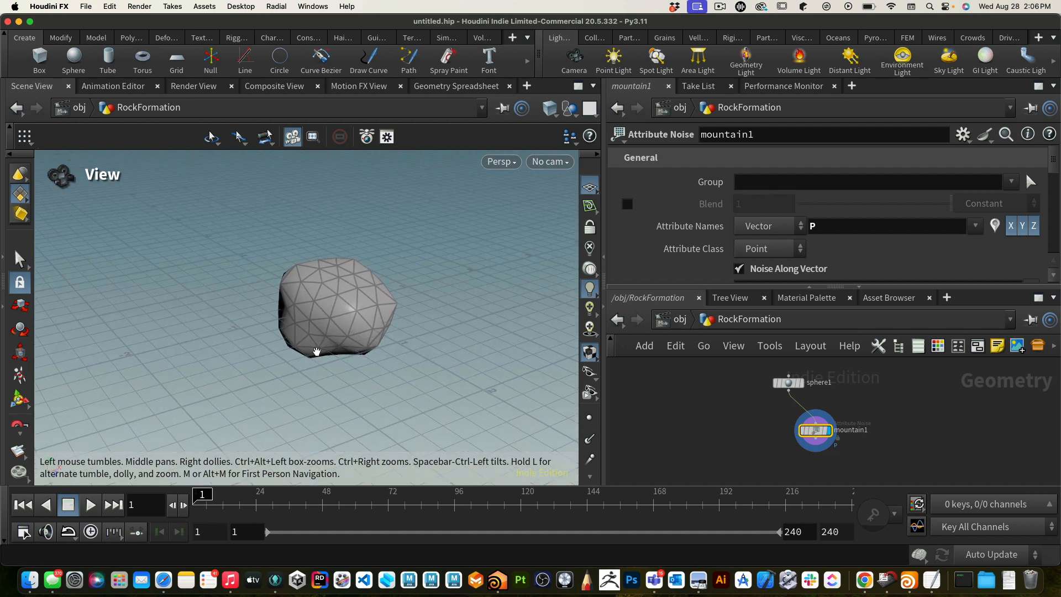
pyautogui.press('f')
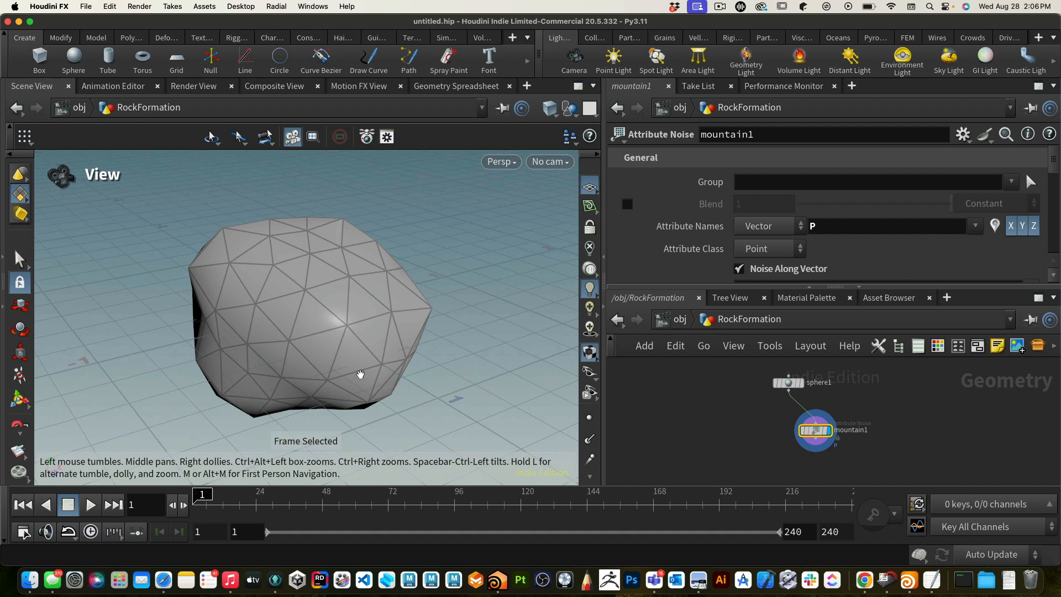
pyautogui.press('f')
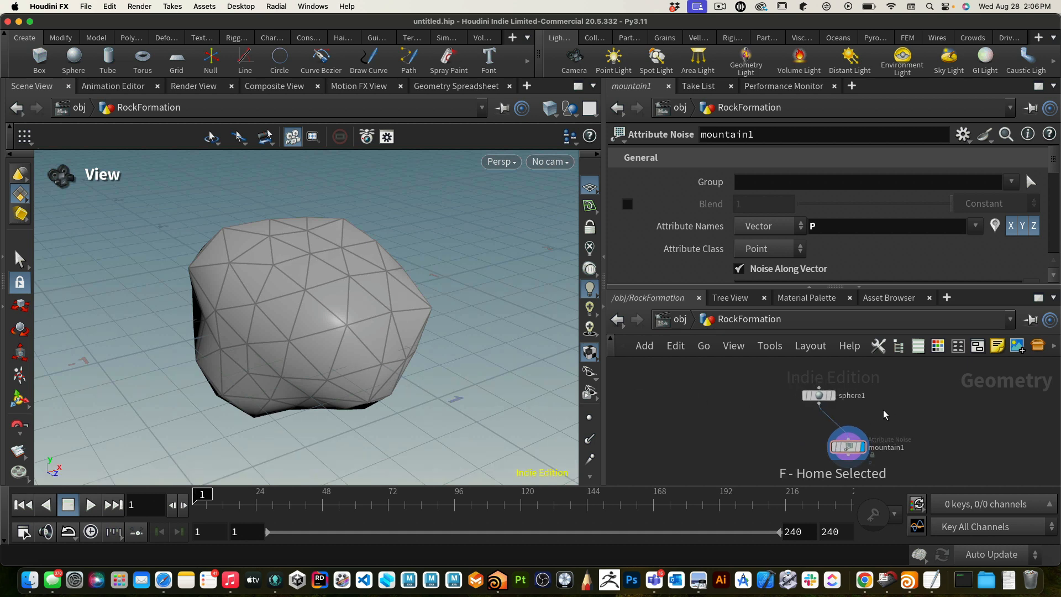
# Auto-arrange the network nodes and reposition the sphere node above and slightly to one side of the mountain node
pyautogui.press('l')
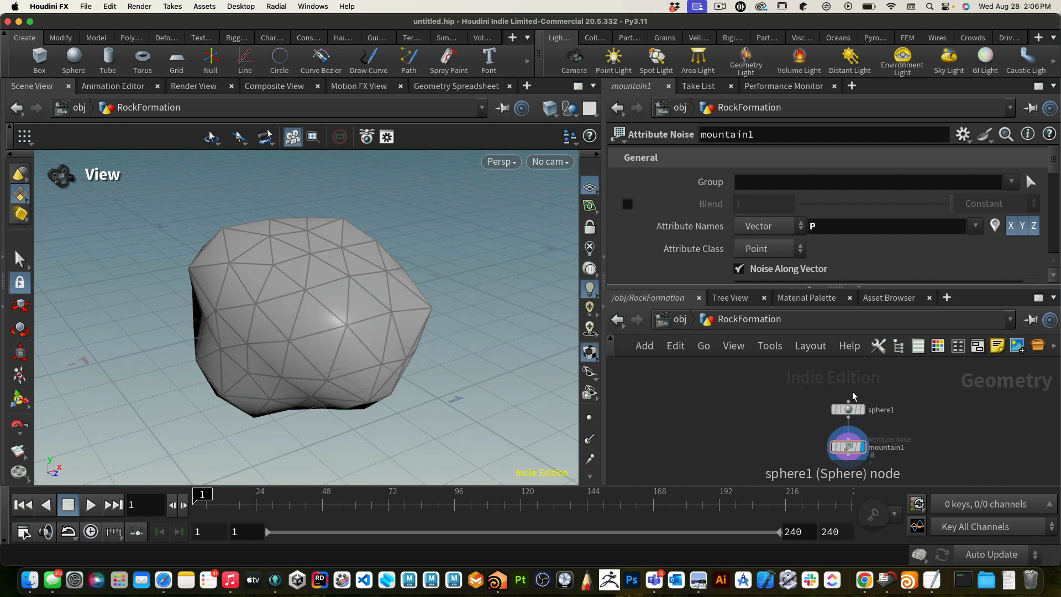
pyautogui.moveTo(895, 411); pyautogui.dragTo(865, 405, button='middle')
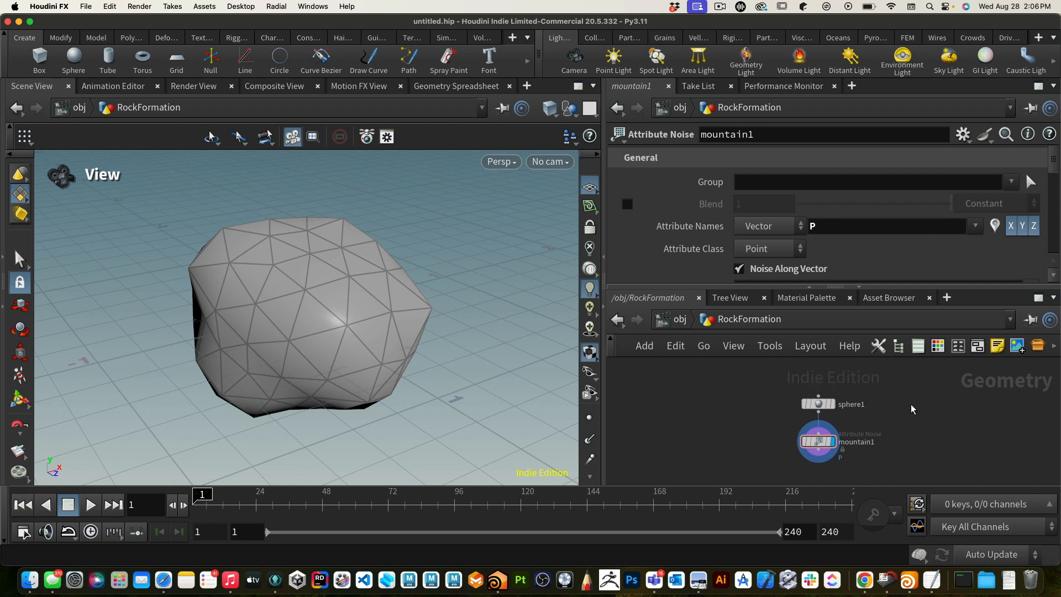
pyautogui.moveTo(828, 406); pyautogui.dragTo(813, 393)
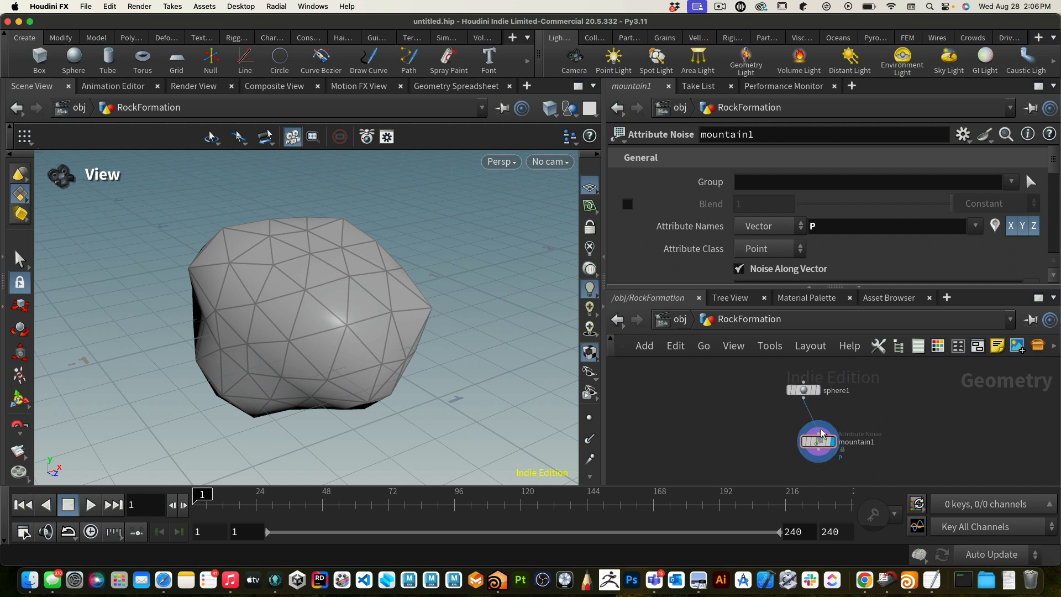
pyautogui.moveTo(821, 440); pyautogui.dragTo(821, 438)
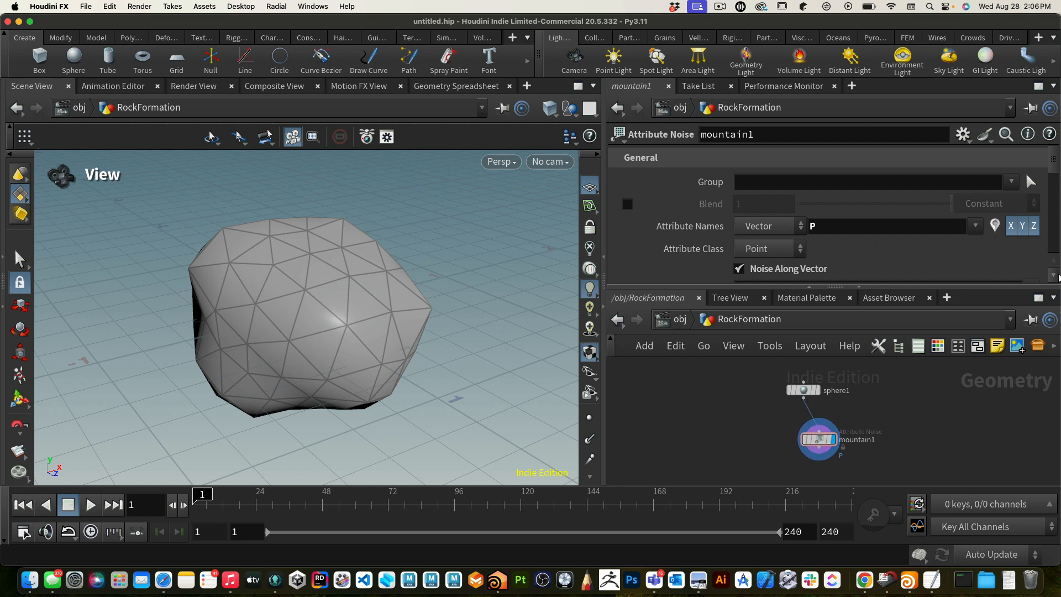
# Try adjusting the noise amplitude of the mountain node
pyautogui.click(1051, 276)
pyautogui.click(1051, 277)
pyautogui.click(1051, 276)
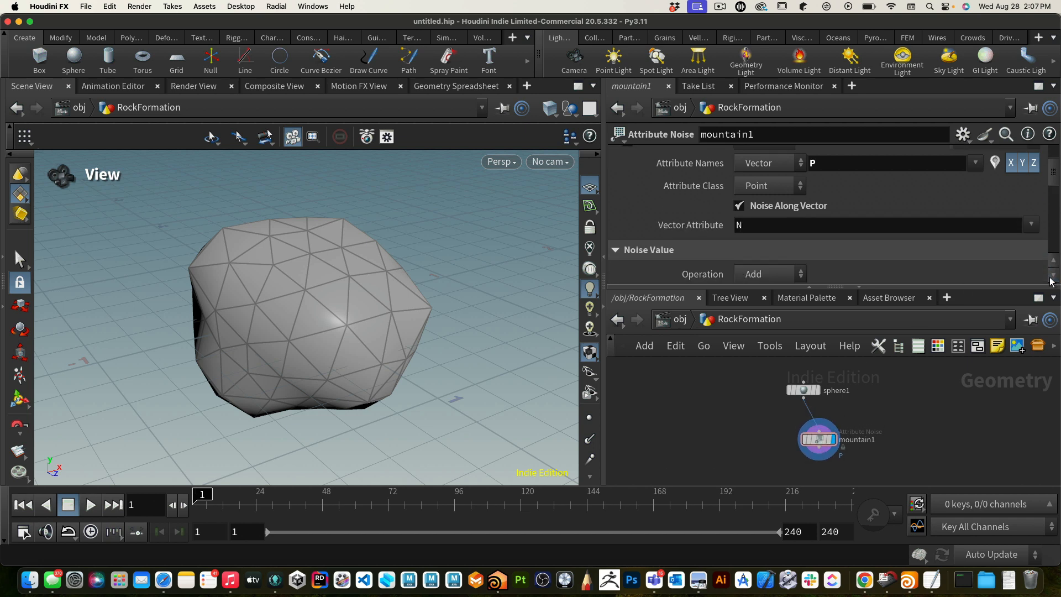
pyautogui.click(1051, 276)
pyautogui.click(1052, 277)
pyautogui.click(1051, 276)
pyautogui.click(1052, 276)
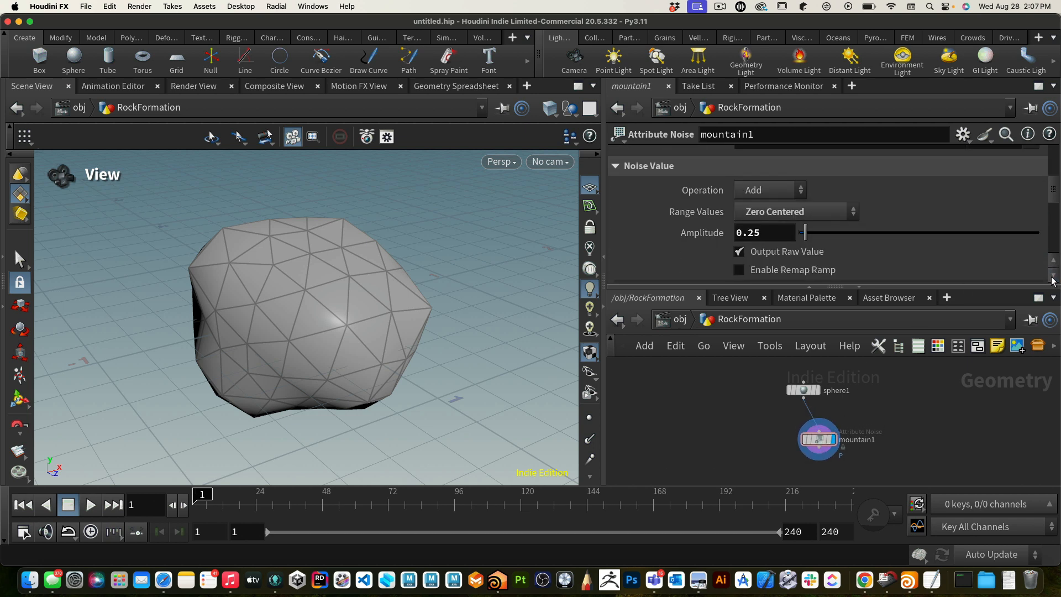
pyautogui.click(1051, 276)
pyautogui.moveTo(805, 211); pyautogui.dragTo(804, 214)
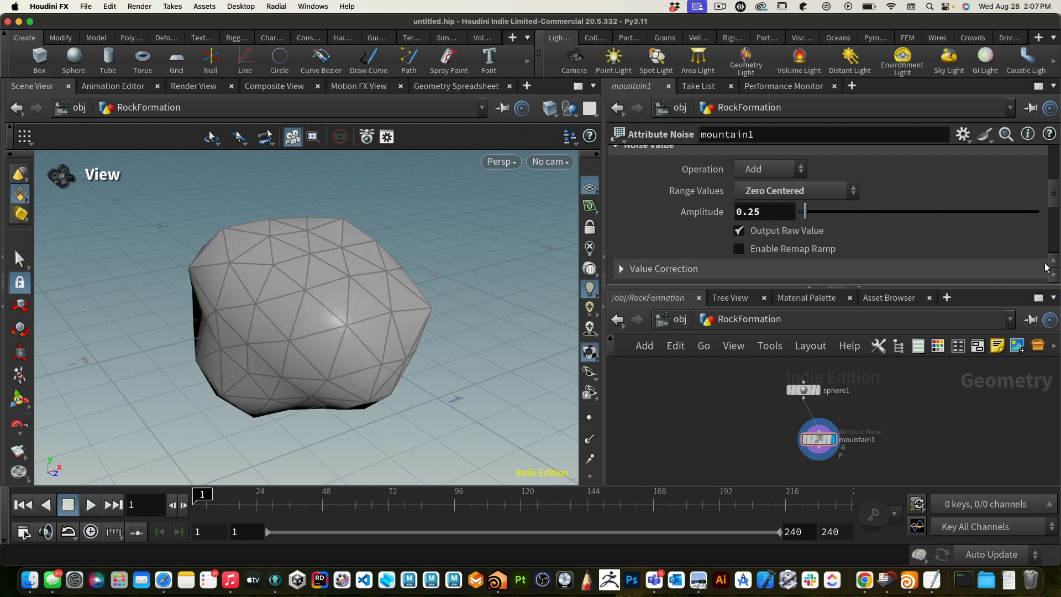
# Try the Fast and Sparse Convolution noise types on the mountain node, and settle on Perlin
pyautogui.click(1051, 274)
pyautogui.click(1051, 274)
pyautogui.click(1051, 273)
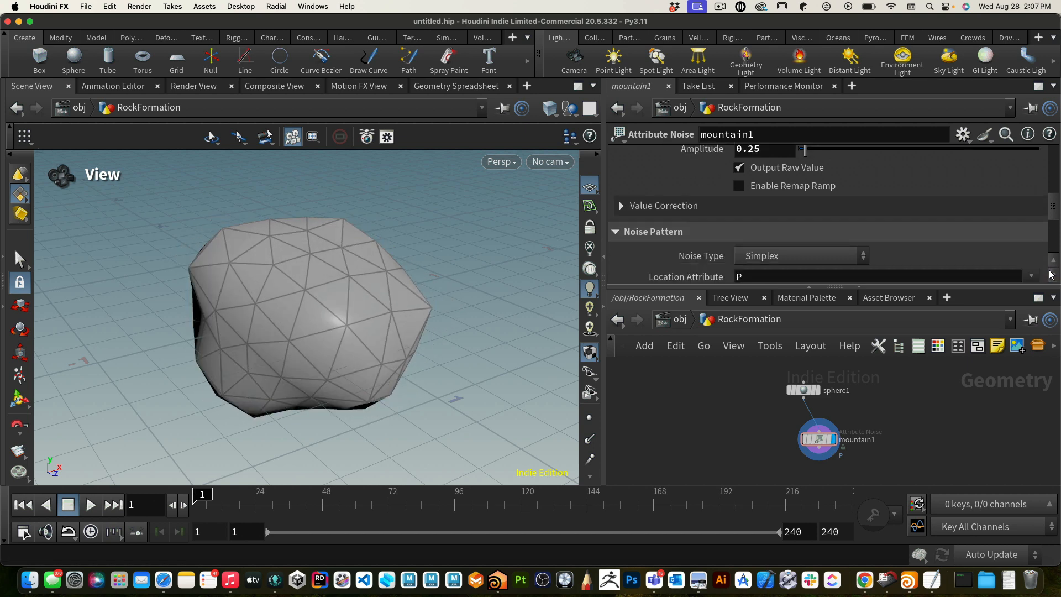
pyautogui.click(1051, 273)
pyautogui.click(1052, 273)
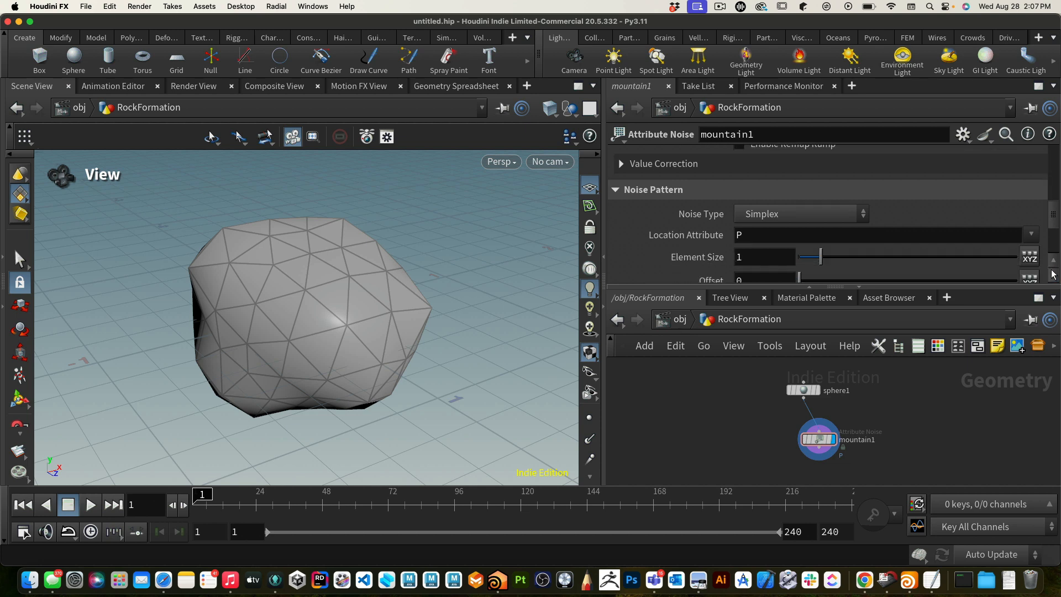
pyautogui.click(797, 214)
pyautogui.click(789, 232)
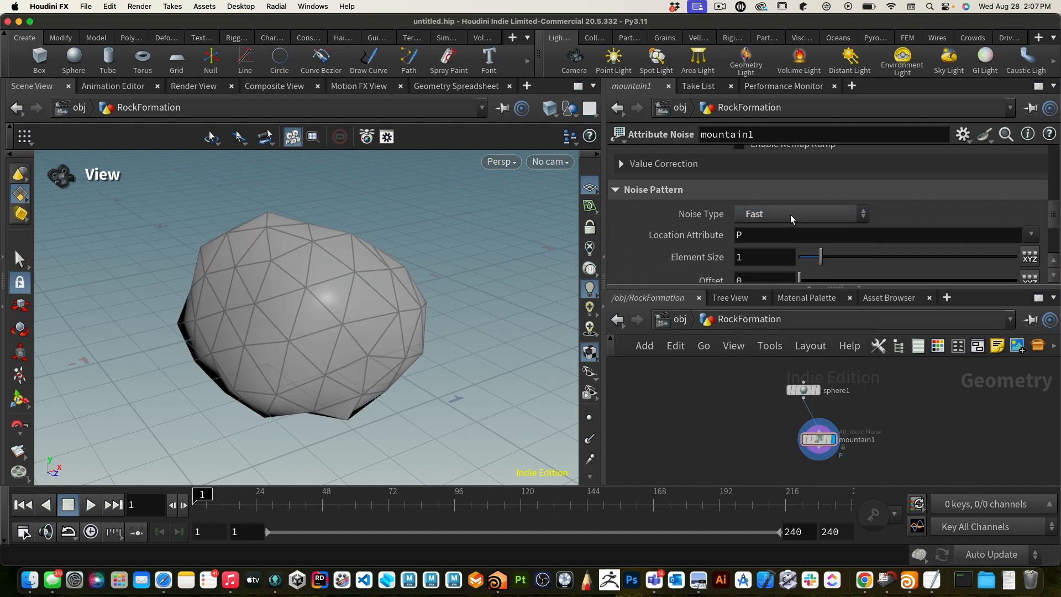
pyautogui.click(790, 214)
pyautogui.click(781, 248)
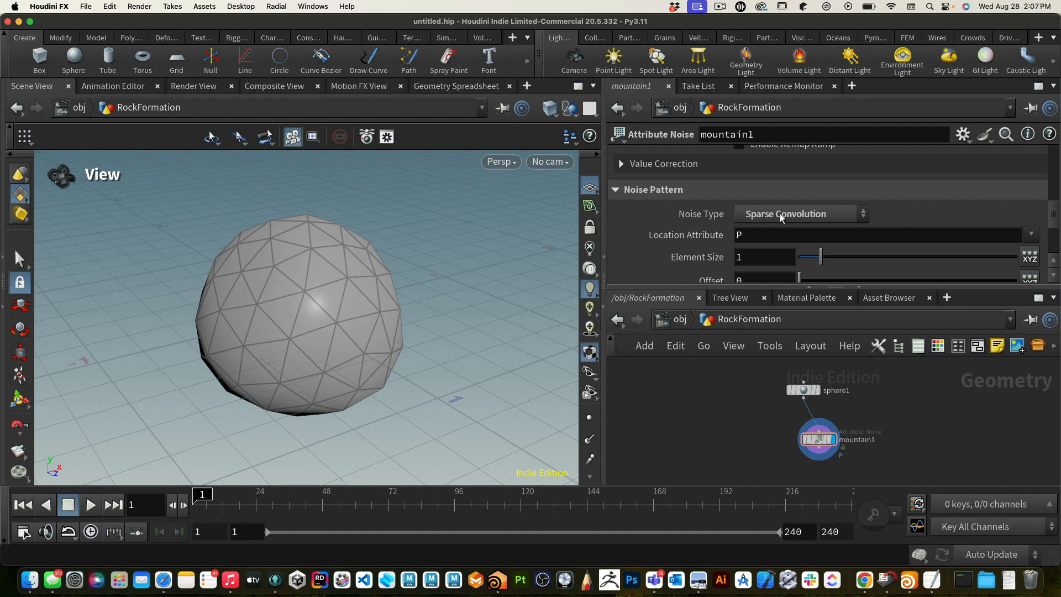
pyautogui.click(781, 218)
pyautogui.click(778, 288)
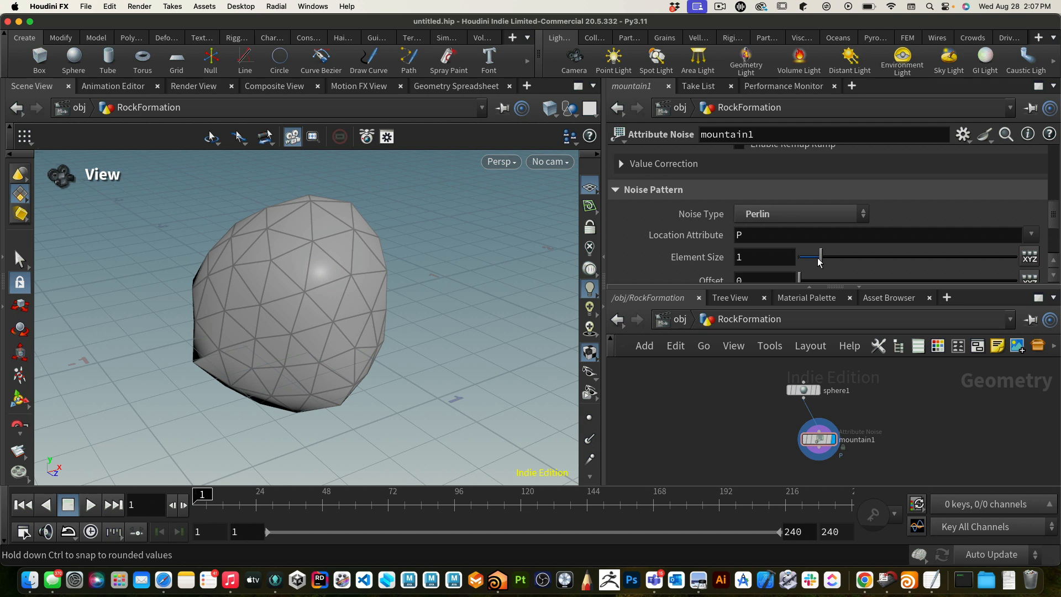
# Set the mountain noise's element size to 0.46, undoing the excess parameter changes
pyautogui.moveTo(820, 256); pyautogui.dragTo(855, 258)
pyautogui.moveTo(808, 263); pyautogui.dragTo(824, 281)
pyautogui.press('super+z')
pyautogui.press('super+z')
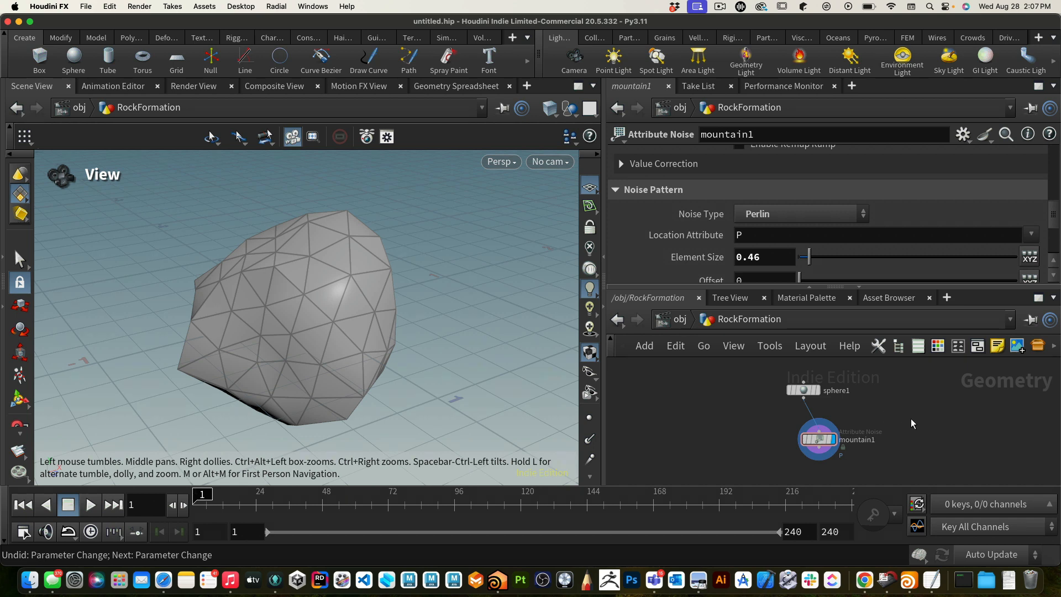
# Move the sphere and mountain nodes higher in the network to free space below them
pyautogui.moveTo(807, 392); pyautogui.dragTo(792, 381)
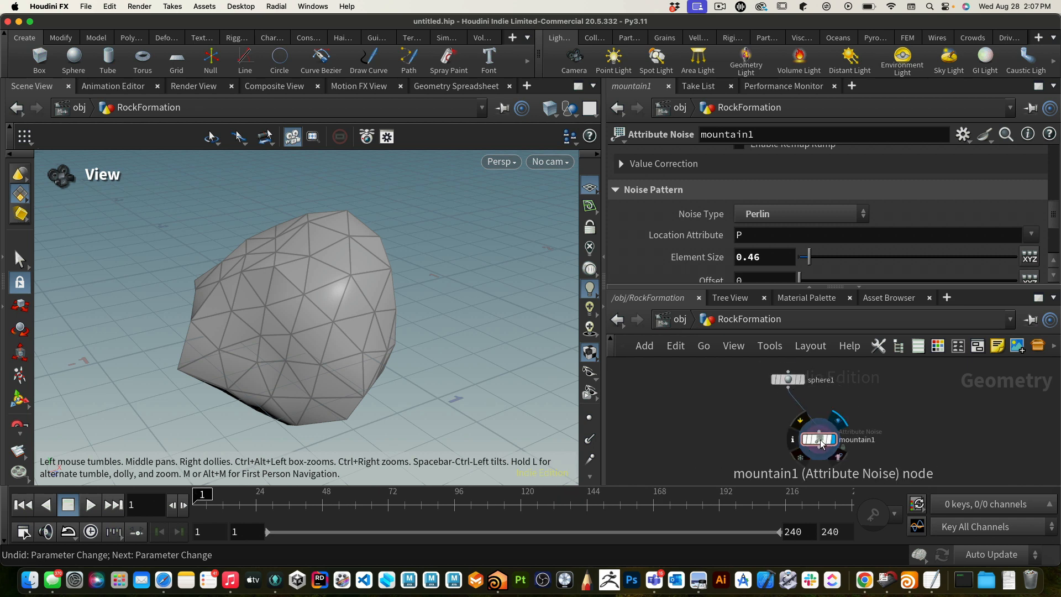
pyautogui.moveTo(821, 445); pyautogui.dragTo(810, 426)
pyautogui.moveTo(790, 380); pyautogui.dragTo(783, 375)
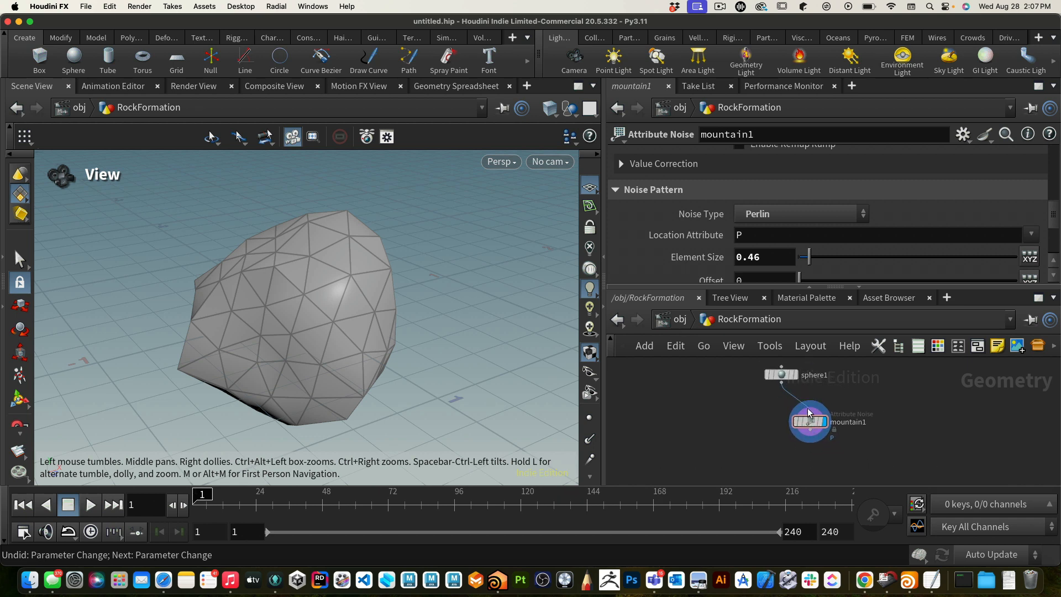
pyautogui.moveTo(812, 426); pyautogui.dragTo(810, 425)
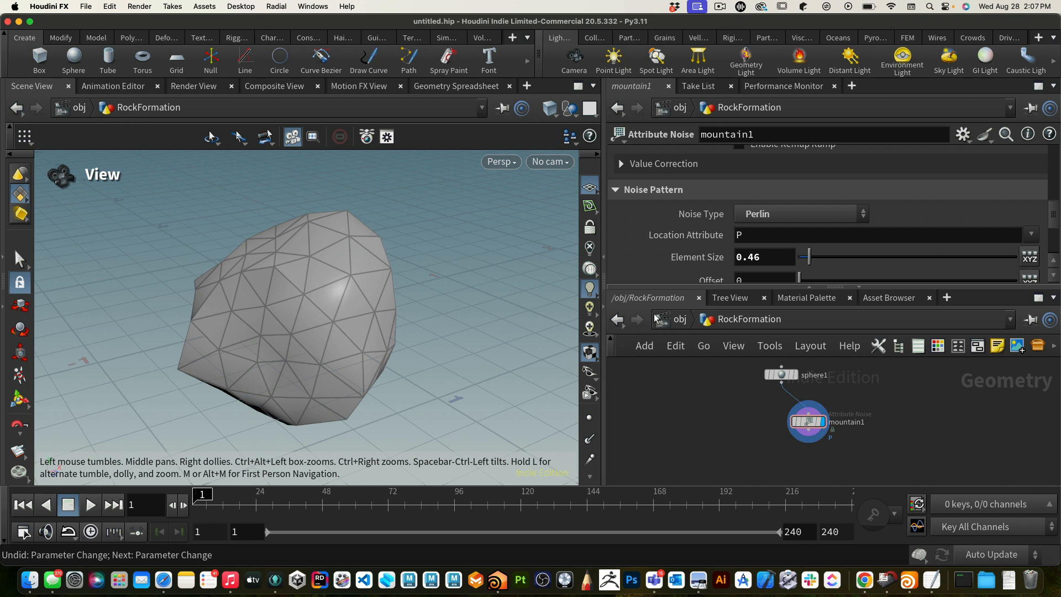
# Dismiss the licence notice, bring the Concrete material from the Industrial gallery into /mat, and assign it to the rock
pyautogui.click(806, 297)
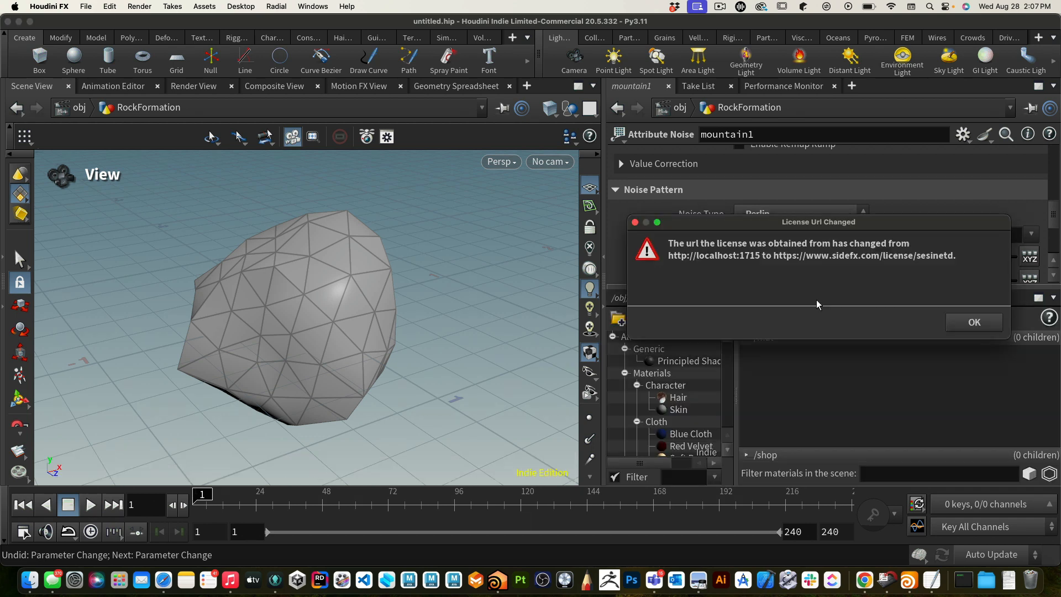
pyautogui.click(974, 322)
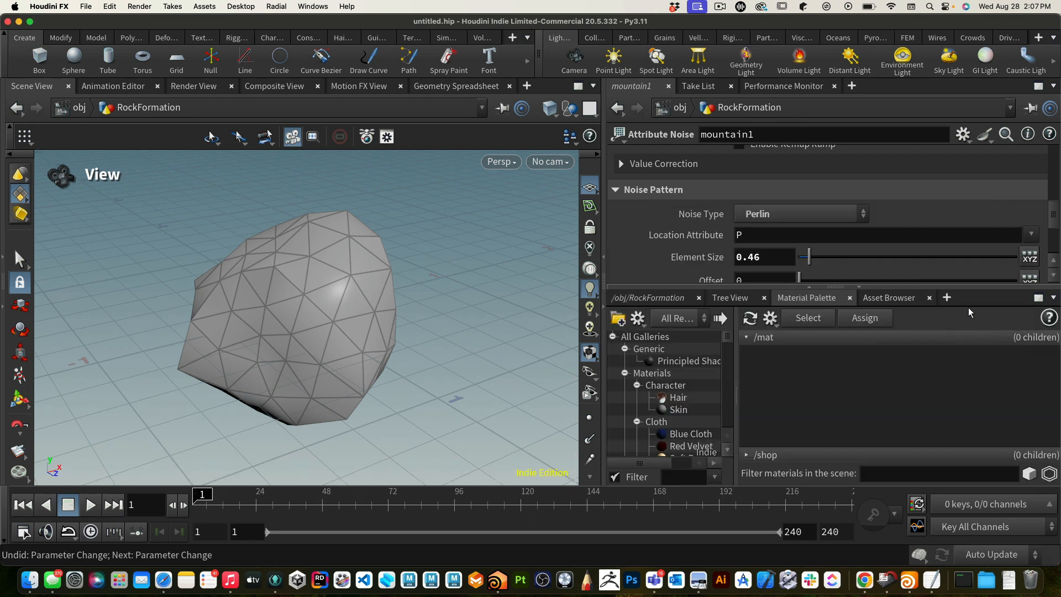
pyautogui.click(727, 452)
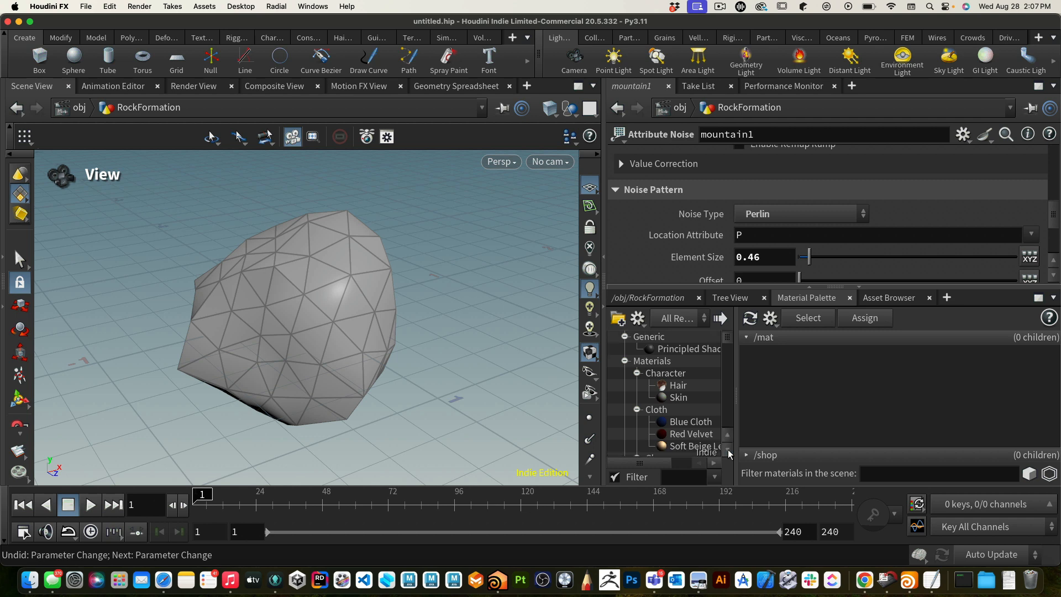
pyautogui.click(728, 452)
pyautogui.click(728, 452)
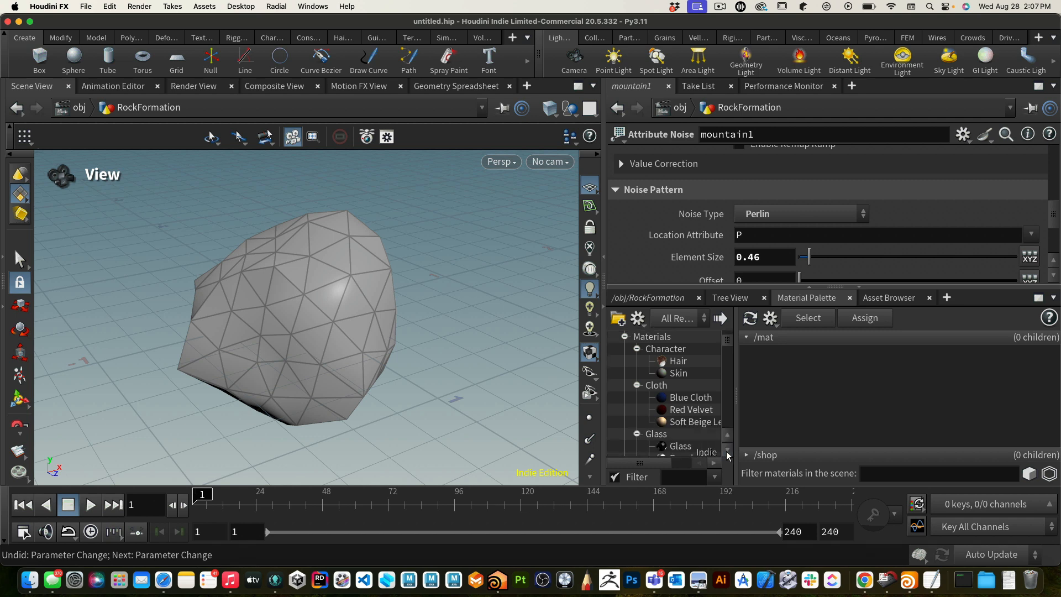
pyautogui.click(727, 453)
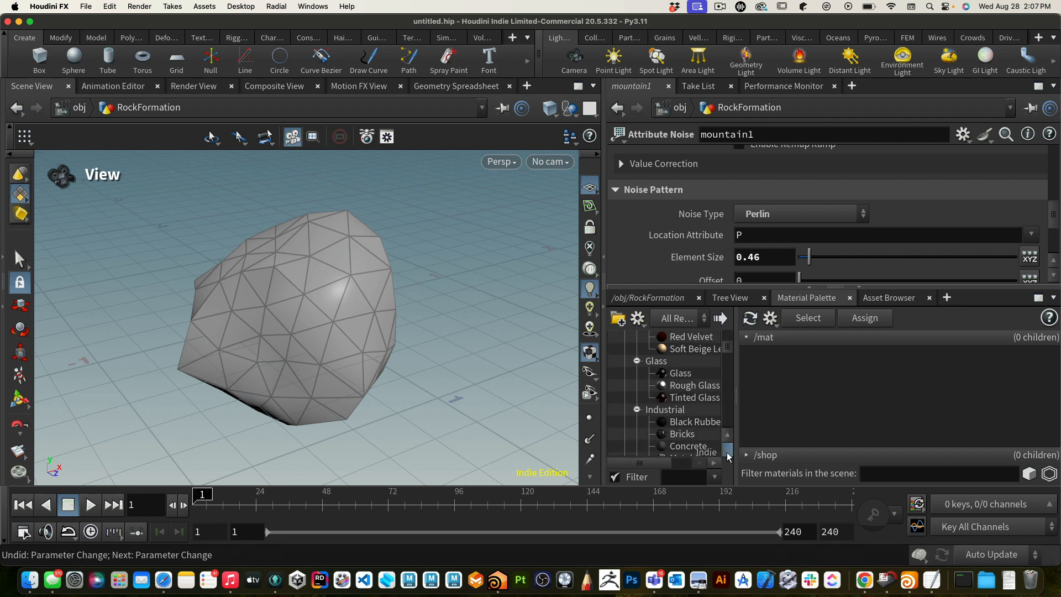
pyautogui.click(728, 453)
pyautogui.click(688, 384)
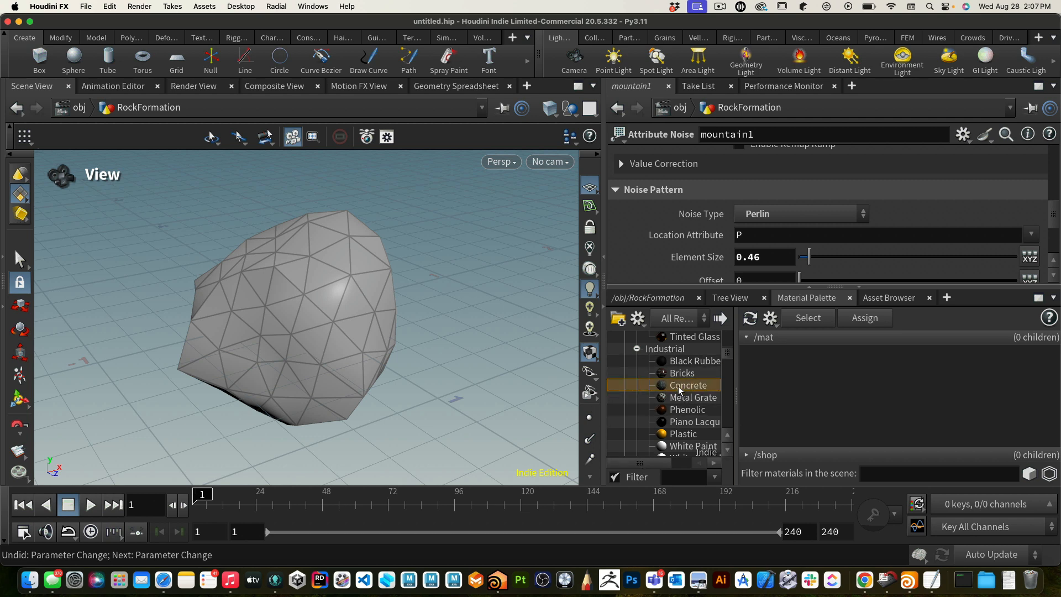
pyautogui.click(724, 317)
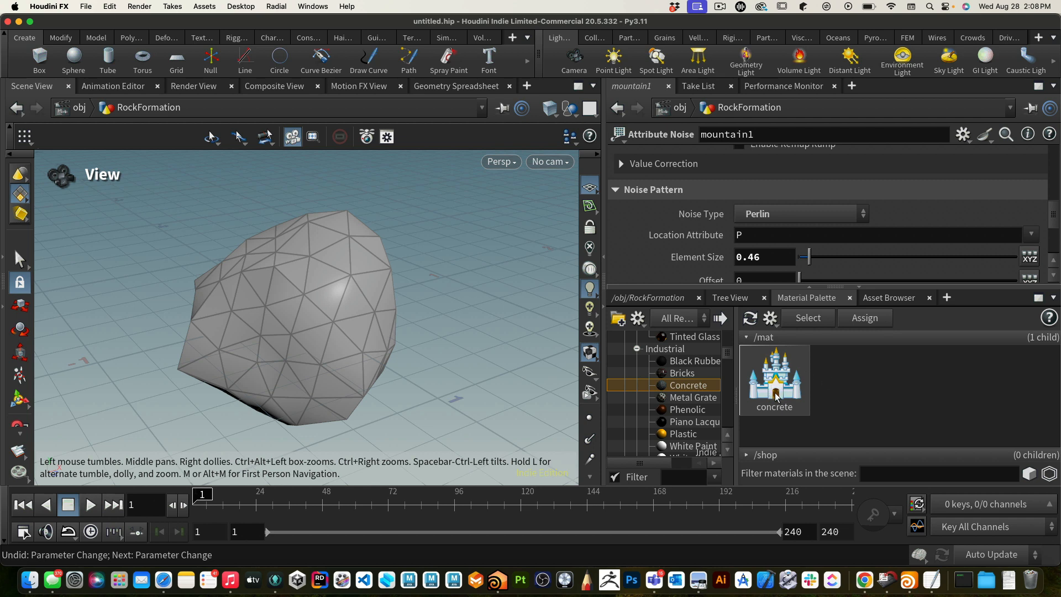
pyautogui.moveTo(775, 396); pyautogui.dragTo(328, 322)
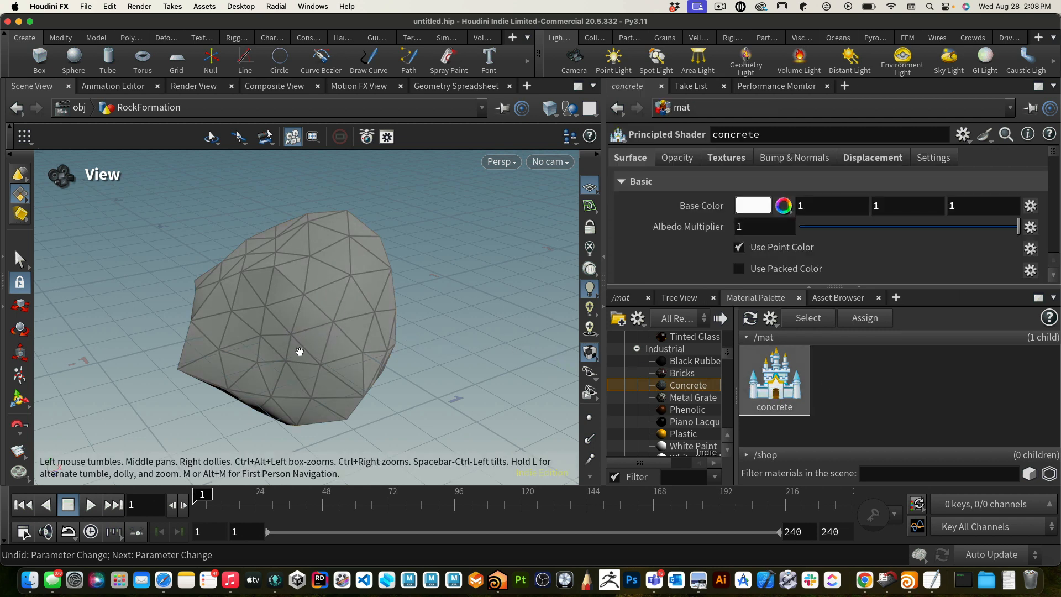
# Return to the RockFormation network, connect a UV Texture node to the mountain's output and make it the displayed node
pyautogui.click(620, 298)
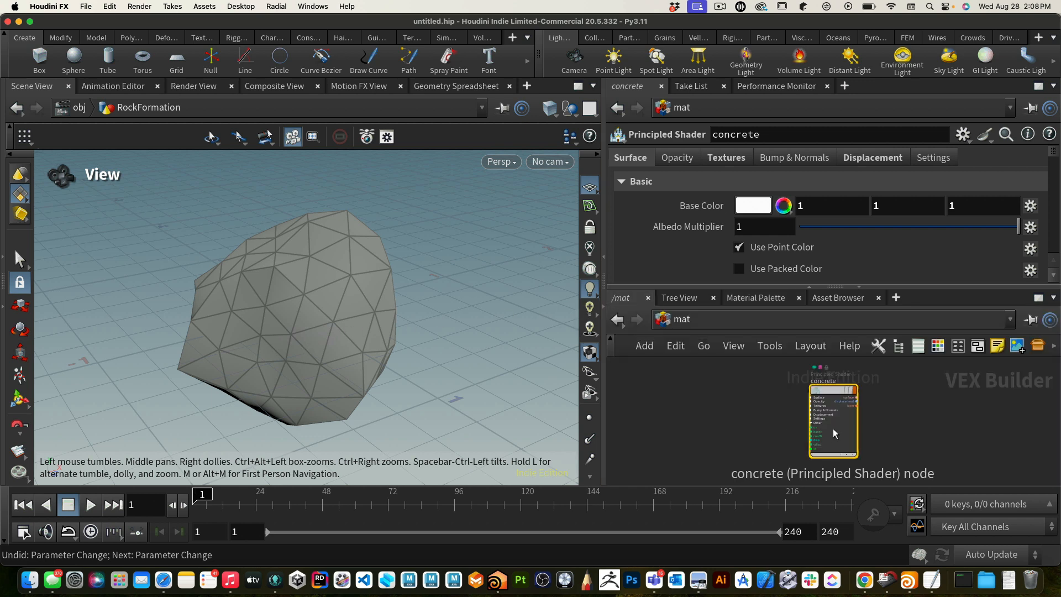
pyautogui.click(625, 321)
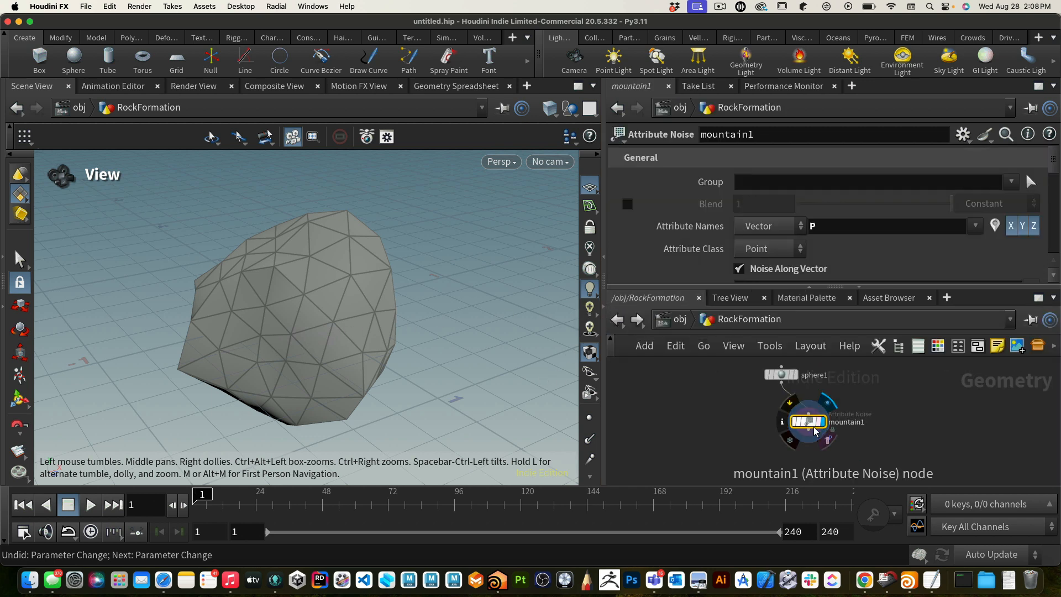
pyautogui.moveTo(810, 431); pyautogui.dragTo(838, 459)
pyautogui.press('Tab')
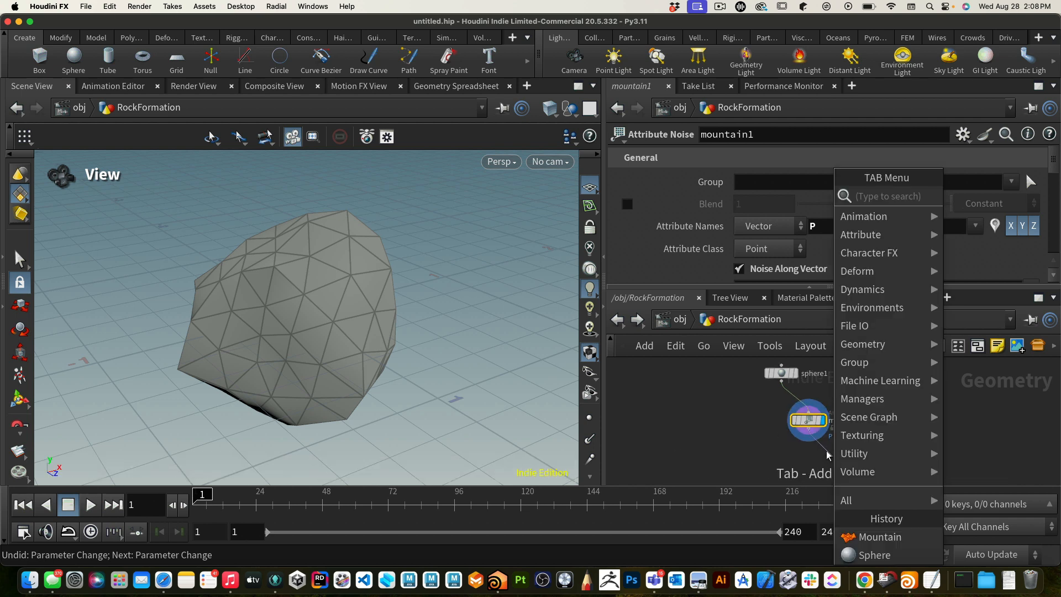
pyautogui.write('uv')
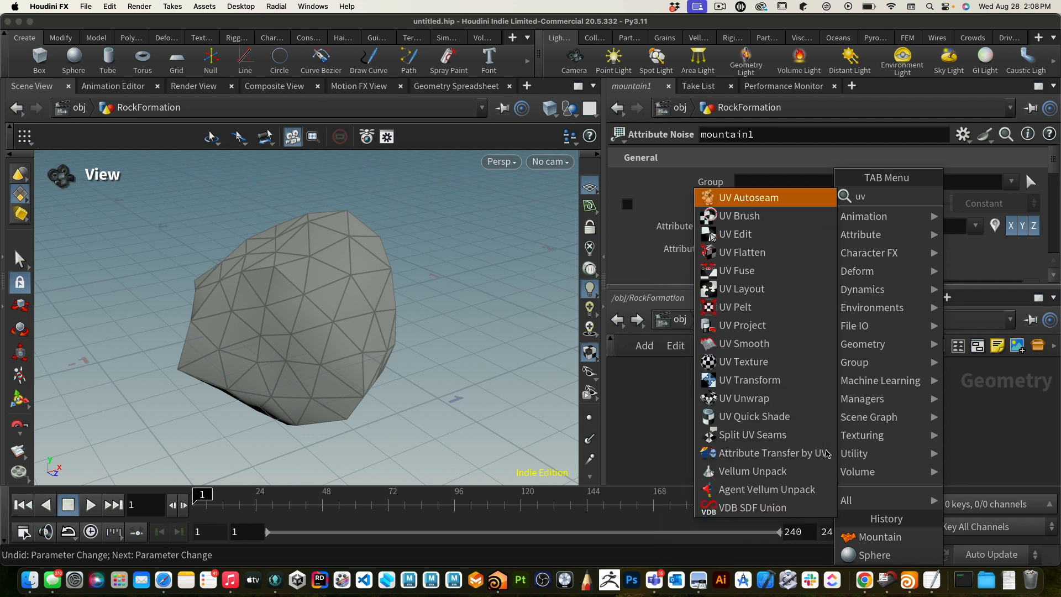
pyautogui.write('t')
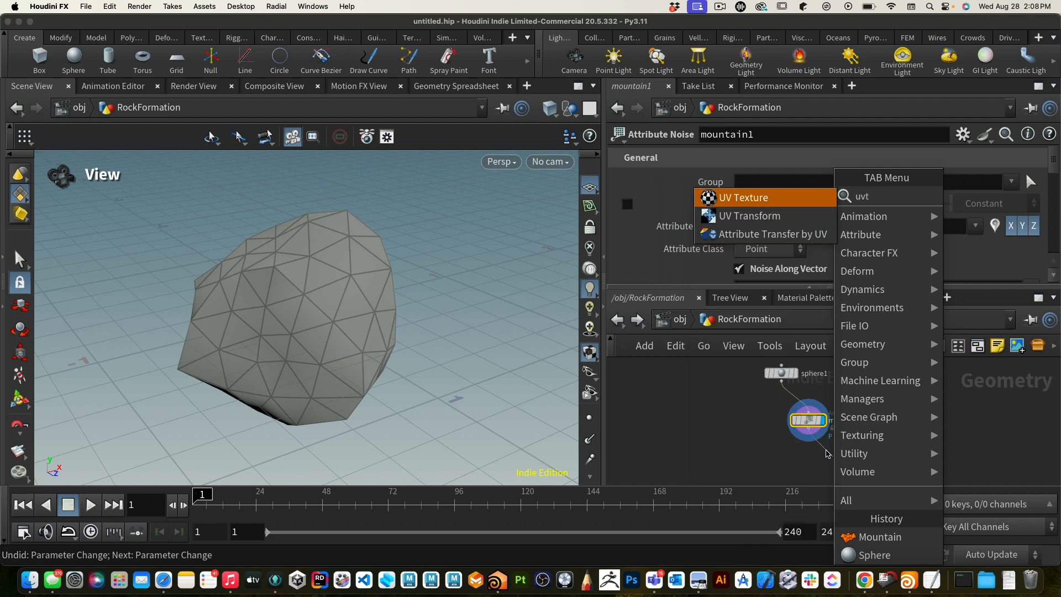
pyautogui.press('Return')
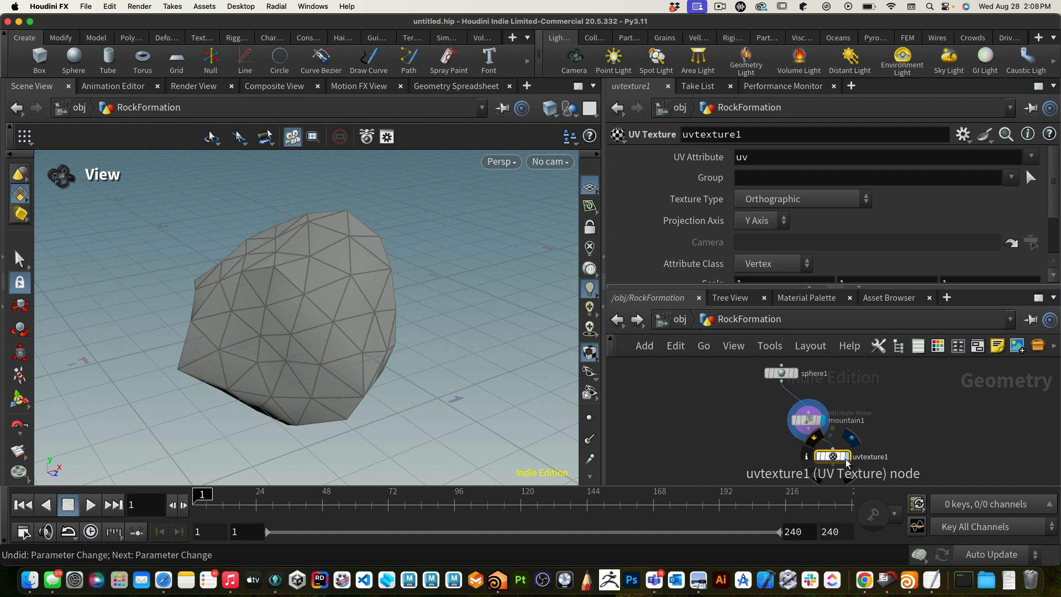
pyautogui.click(831, 457)
pyautogui.moveTo(837, 459); pyautogui.dragTo(846, 471)
# Set the UV Texture node's texture type to Cylindrical and move the node closer beneath the mountain node
pyautogui.moveTo(344, 370); pyautogui.dragTo(409, 371)
pyautogui.click(806, 204)
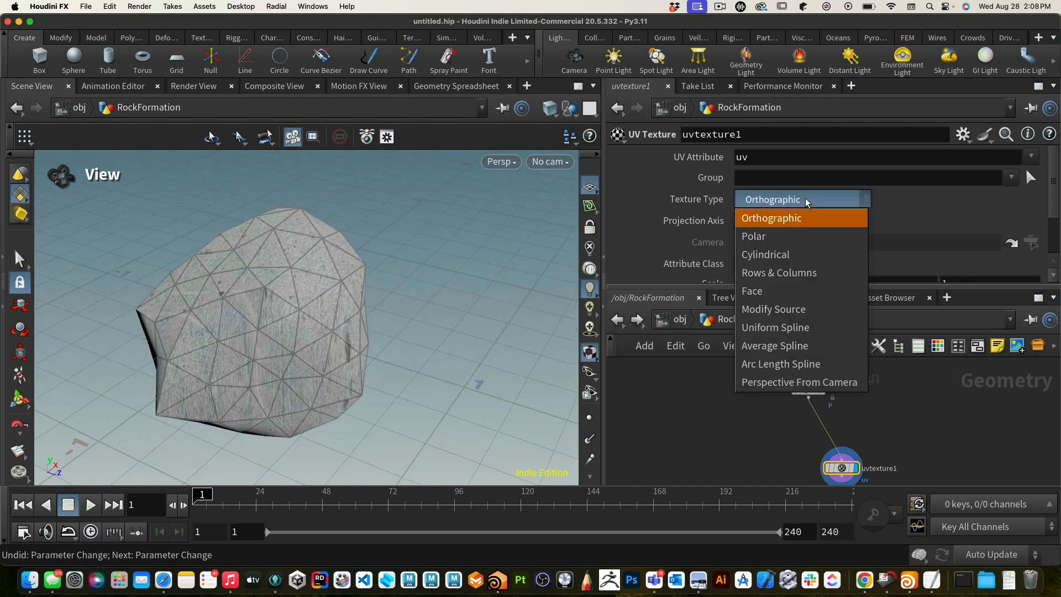
pyautogui.click(791, 258)
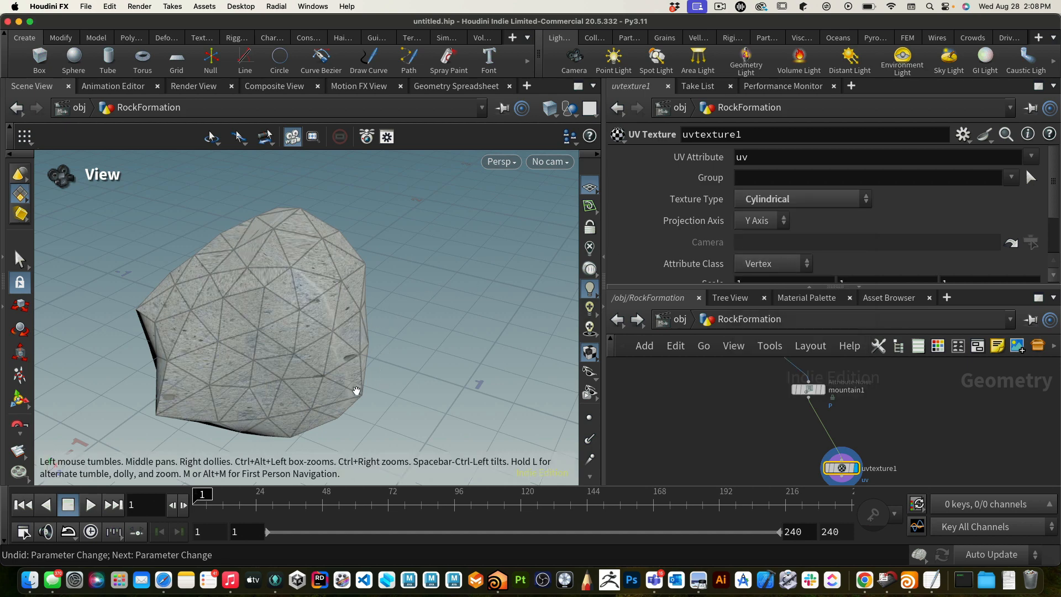
pyautogui.moveTo(356, 390); pyautogui.dragTo(318, 379)
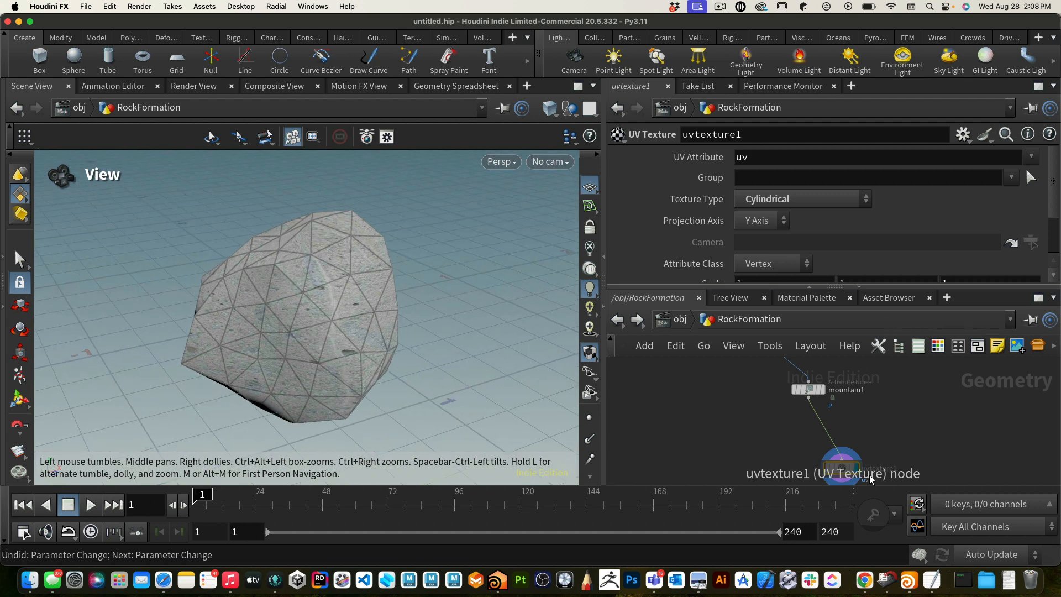
pyautogui.moveTo(840, 467); pyautogui.dragTo(820, 434)
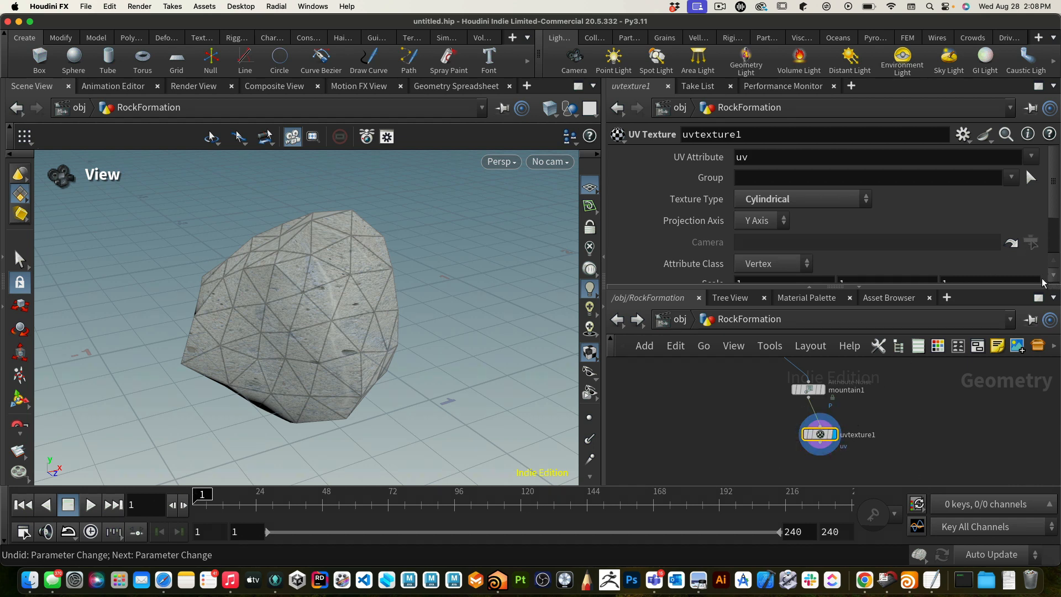
pyautogui.scroll(-3, 1052, 281)
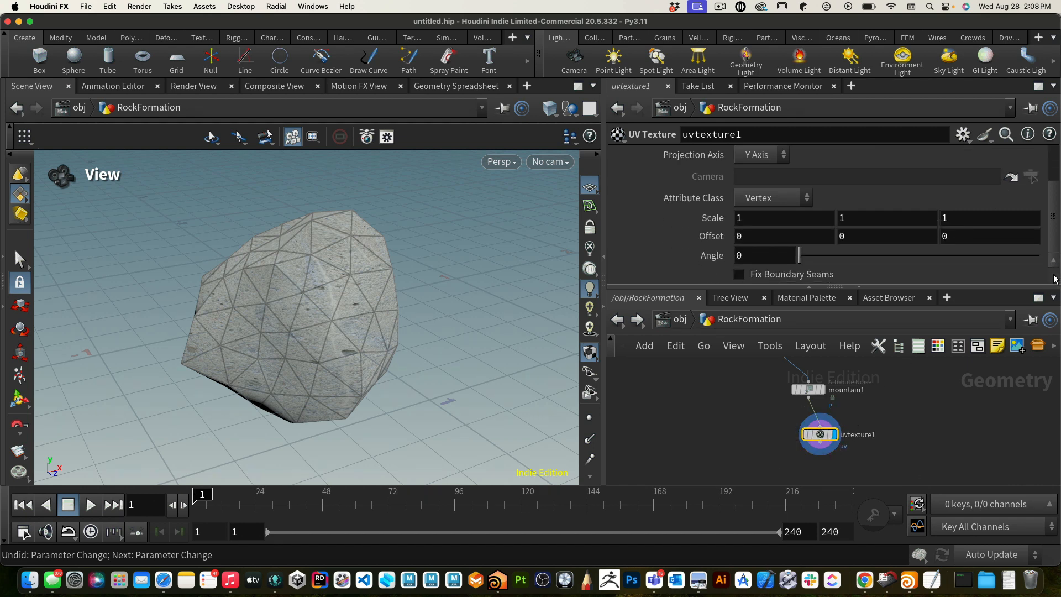
# Enable Fix Boundary Seams on the UV Texture node and check the concrete texture on the rock
pyautogui.click(740, 274)
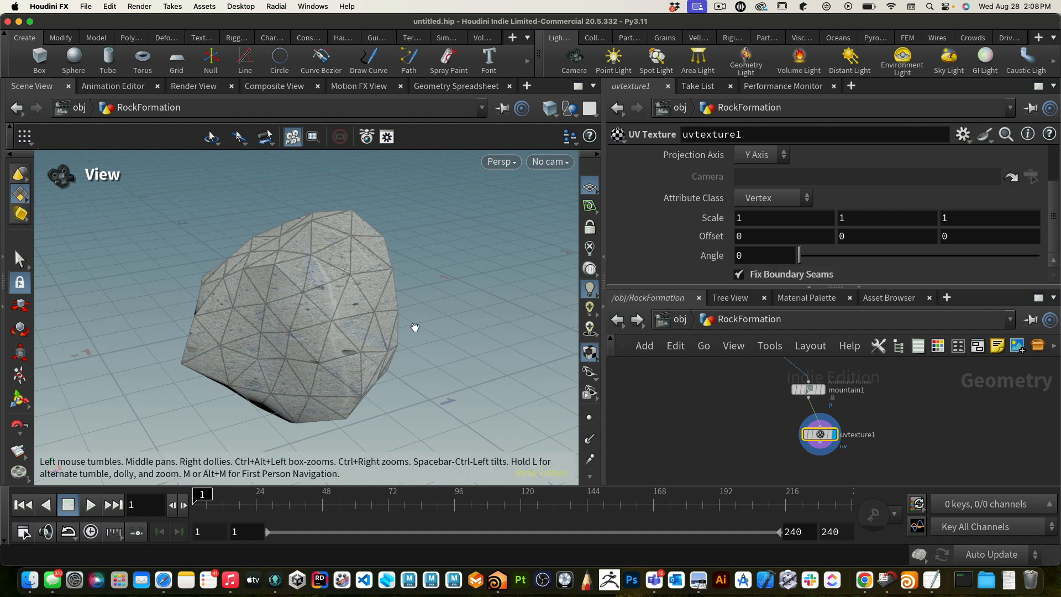
pyautogui.moveTo(403, 367); pyautogui.dragTo(441, 330)
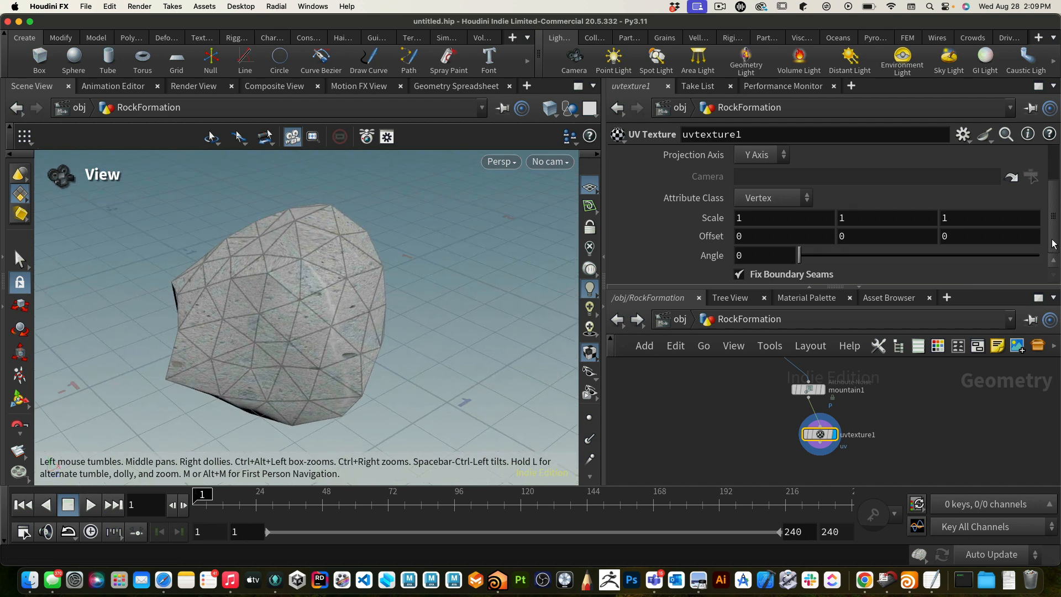
# Try the Rows & Columns, Face and Modify Source texture types on the UV Texture node
pyautogui.scroll(4, 802, 183)
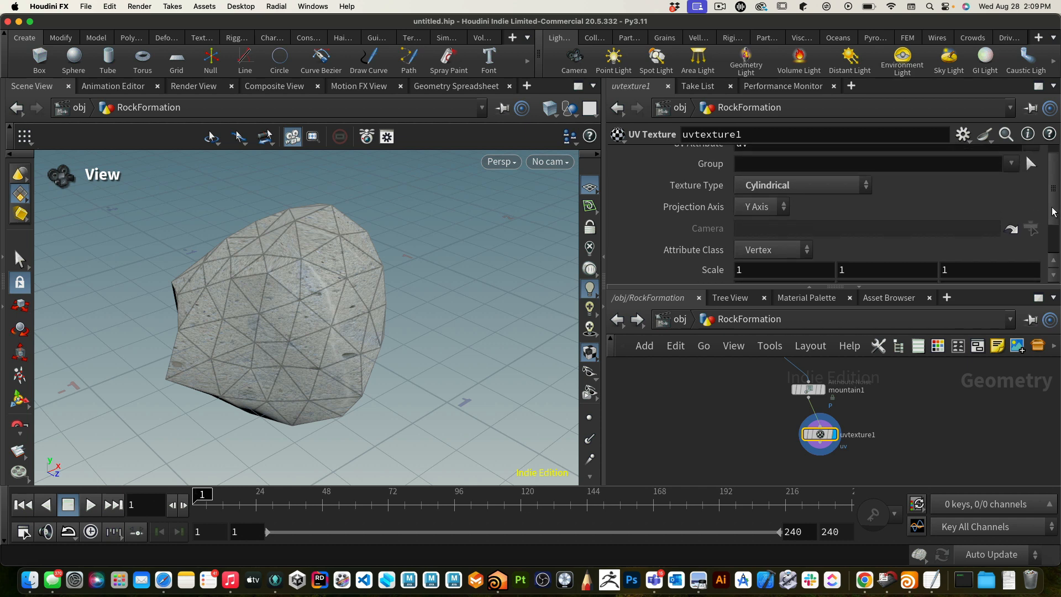
pyautogui.click(801, 187)
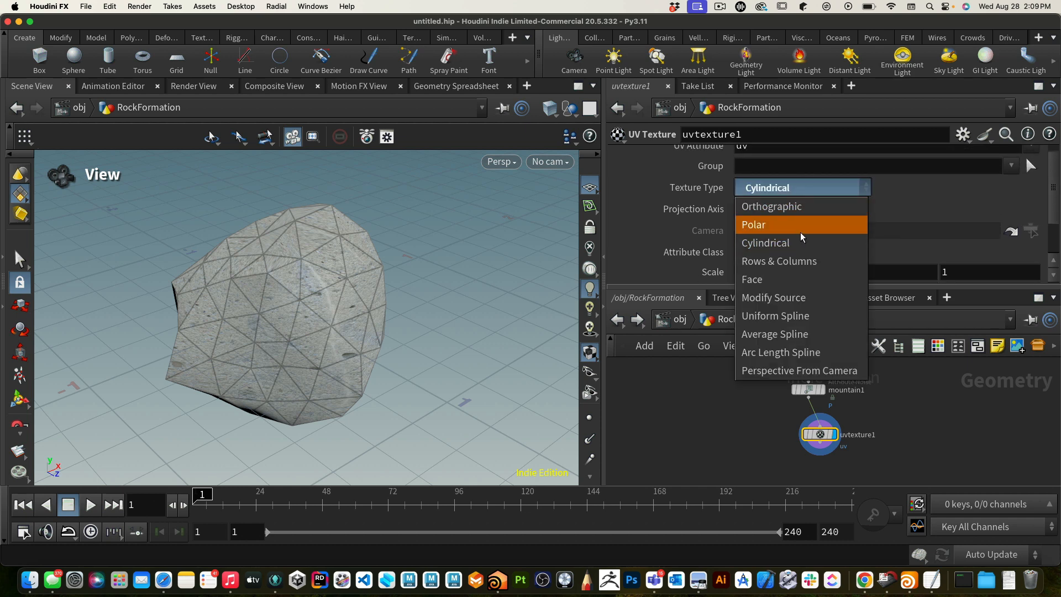
pyautogui.click(797, 263)
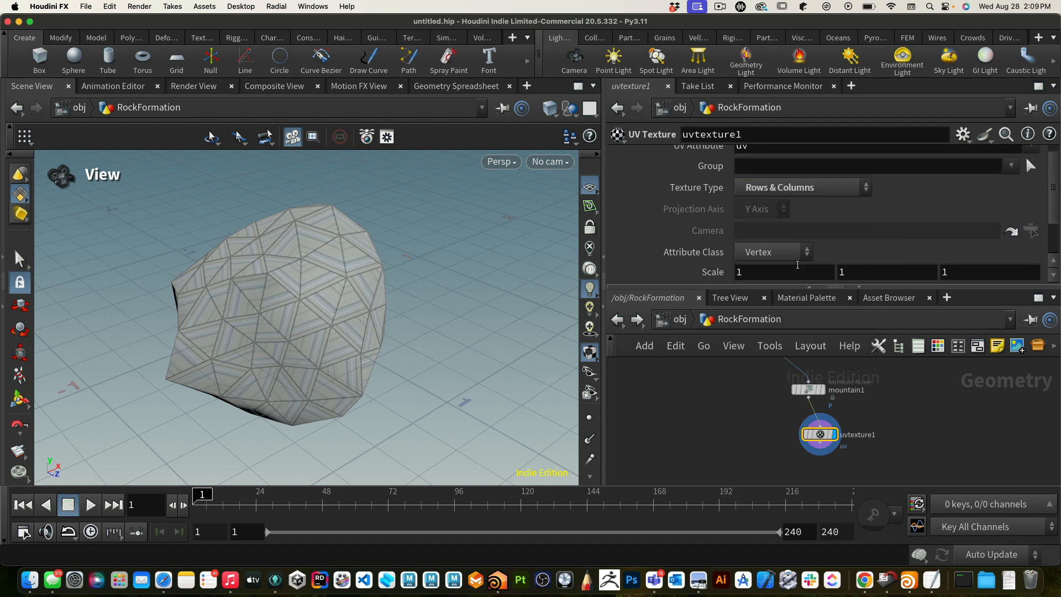
pyautogui.click(798, 188)
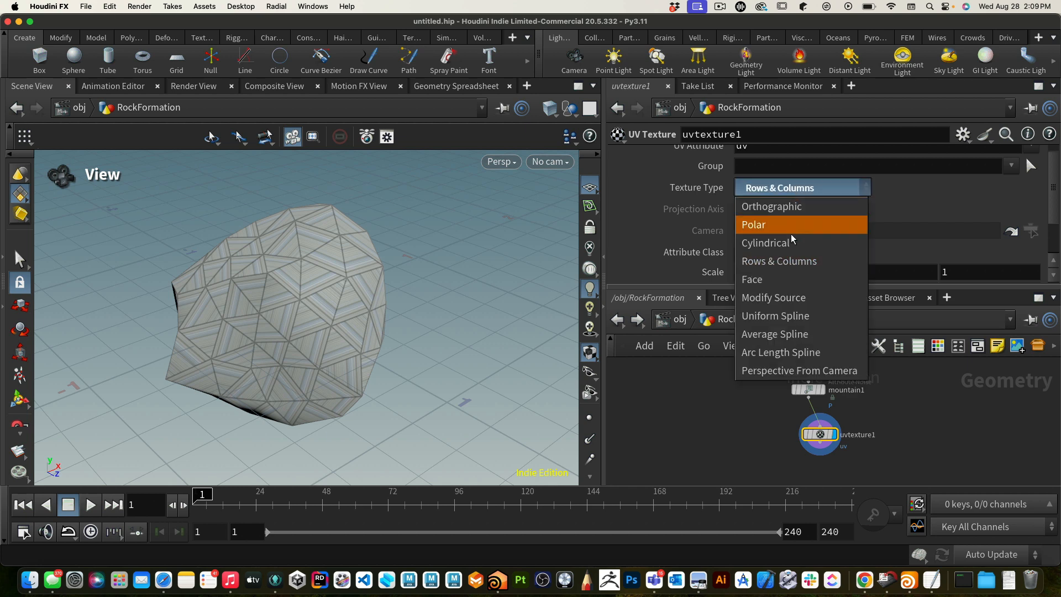
pyautogui.click(786, 277)
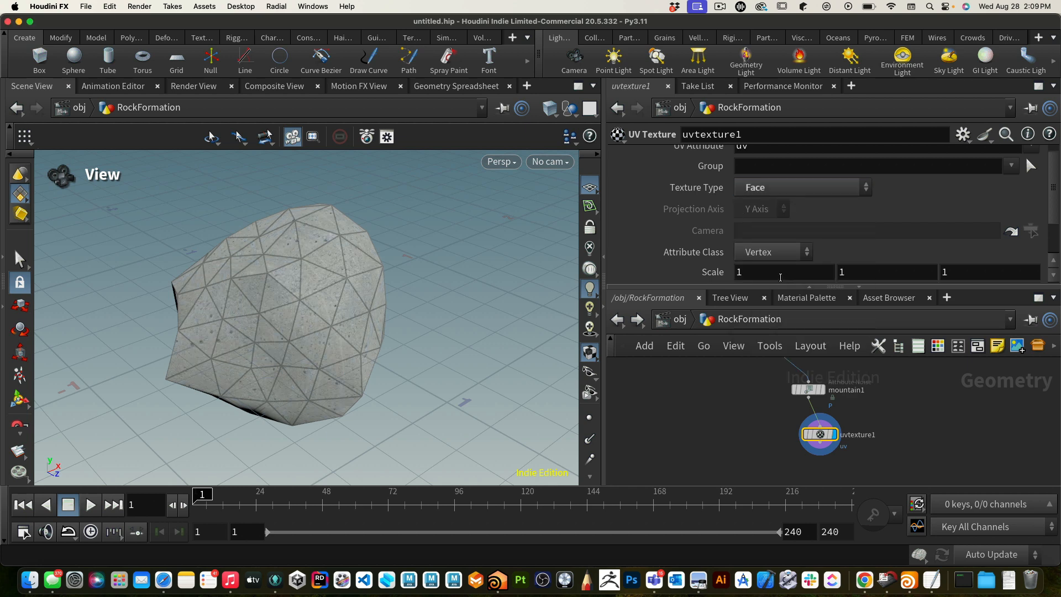
pyautogui.click(789, 188)
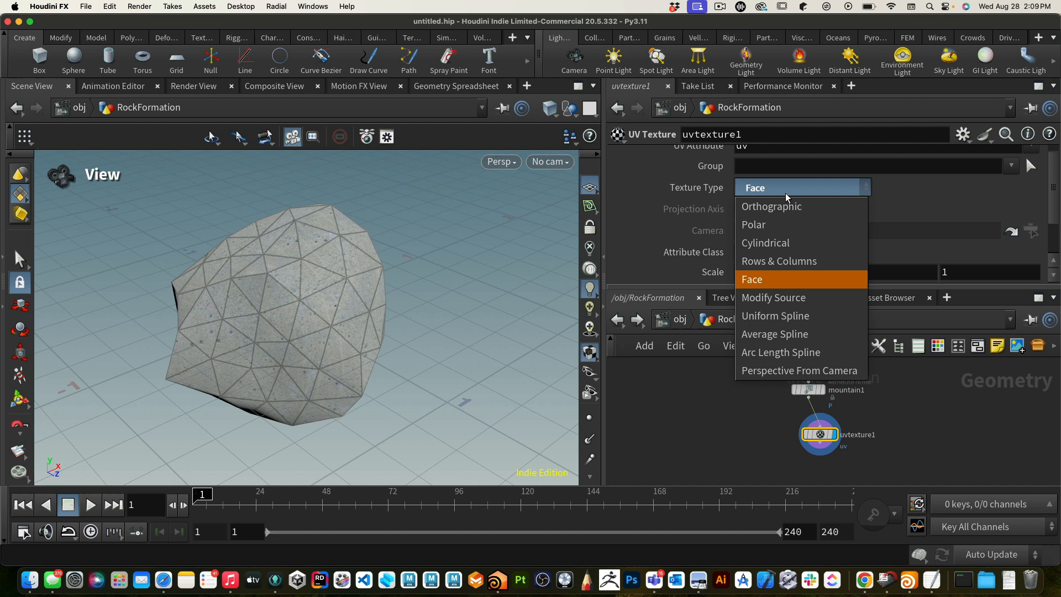
pyautogui.click(786, 299)
# Undo the texture type changes back to Cylindrical
pyautogui.press('super+z')
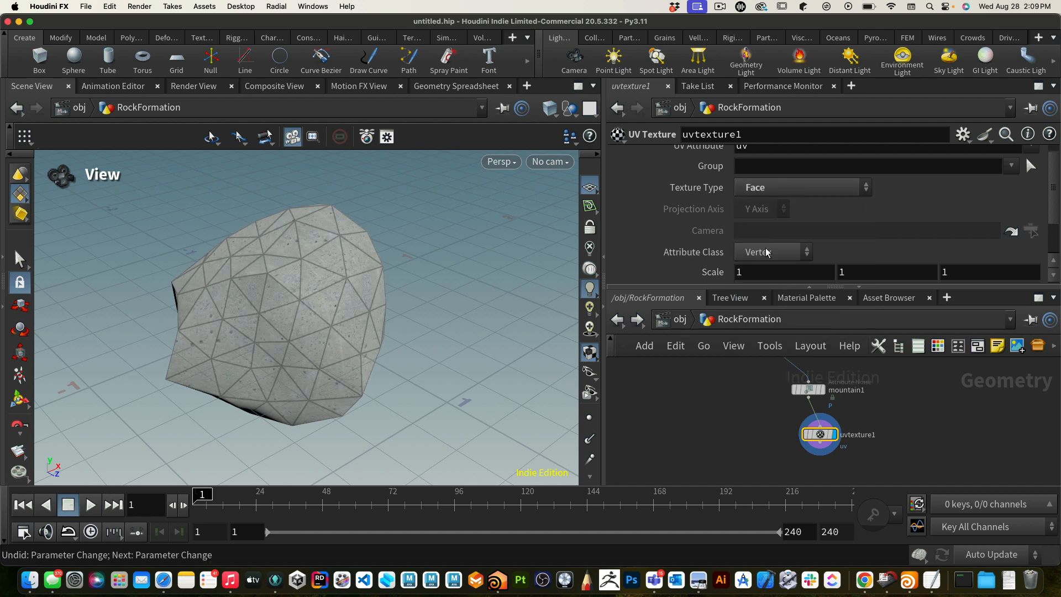
pyautogui.press('super+z')
pyautogui.press('super+z')
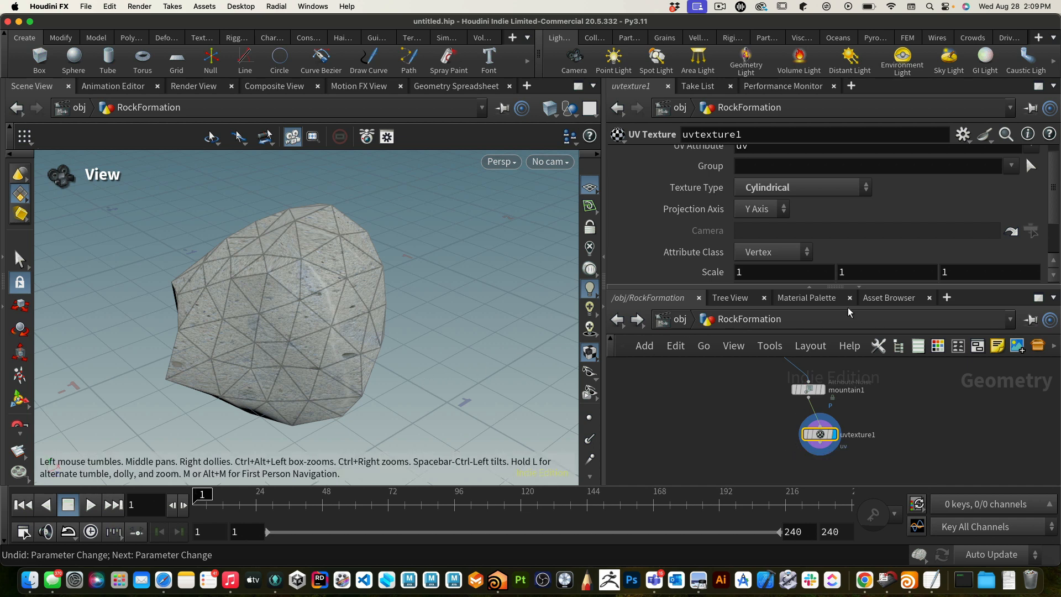
pyautogui.click(1053, 273)
pyautogui.click(1054, 276)
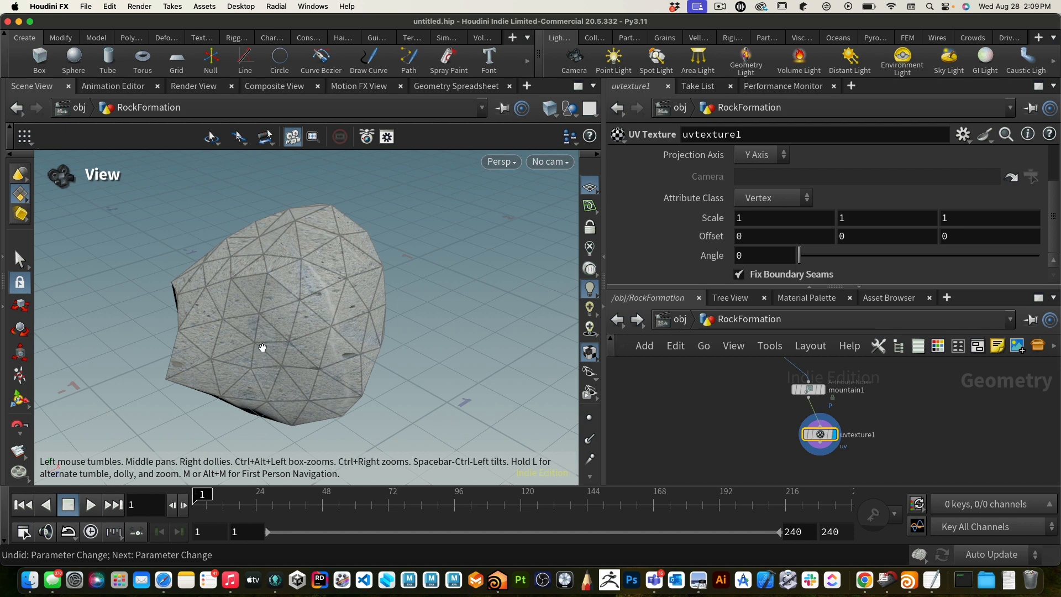
pyautogui.moveTo(392, 334)
pyautogui.mouseDown()
pyautogui.moveTo(429, 331)
pyautogui.moveTo(408, 336)
pyautogui.mouseUp()
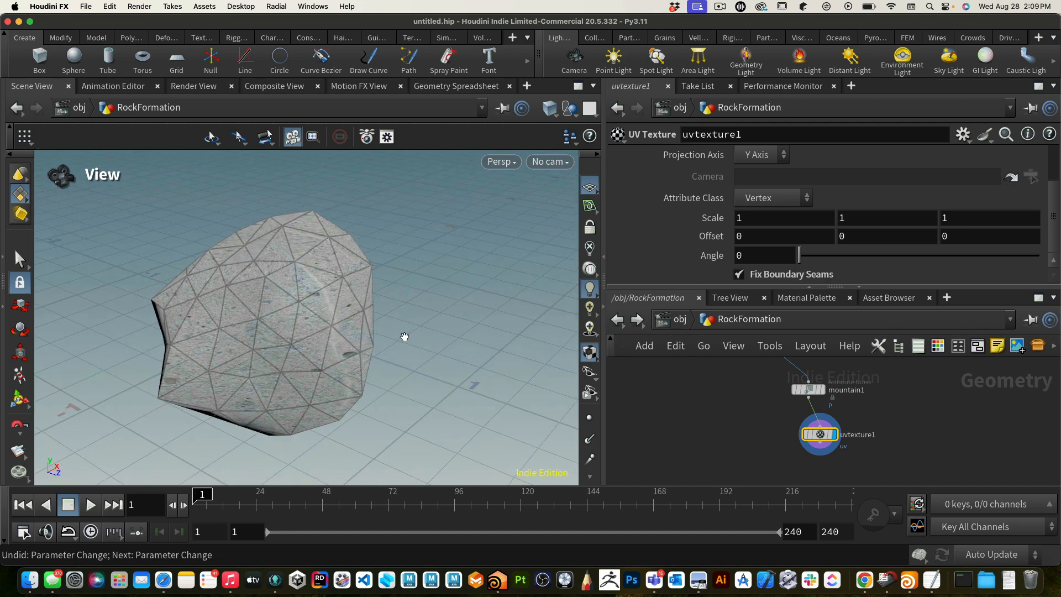